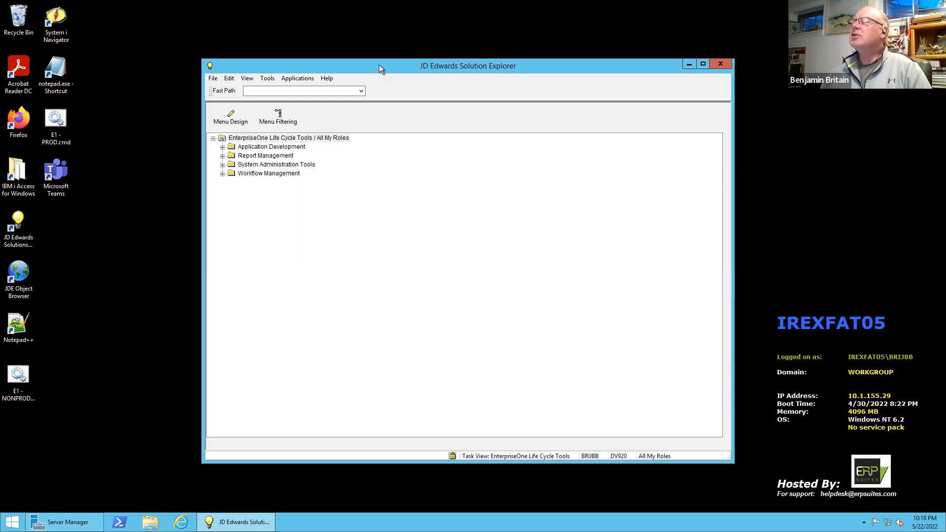
Open the Object Management Workbench and list the current user's OMW projects.
click(267, 79)
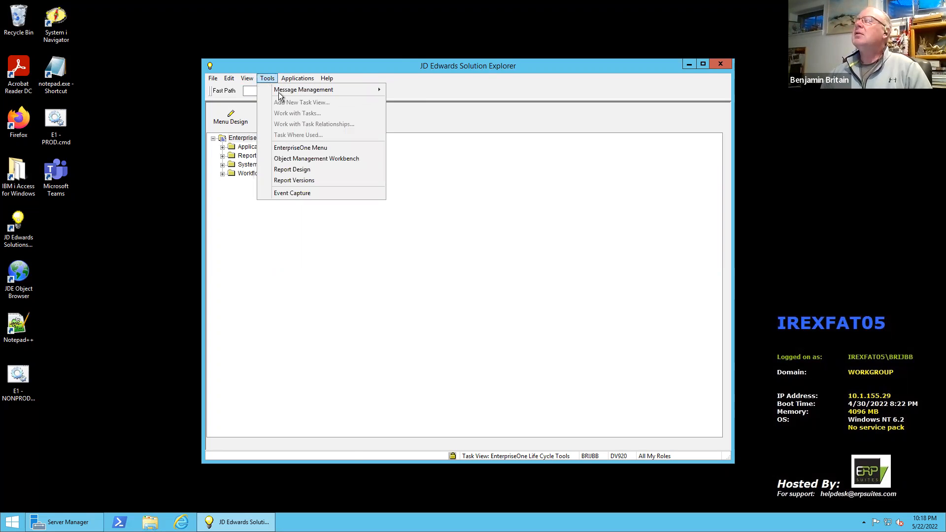
click(307, 158)
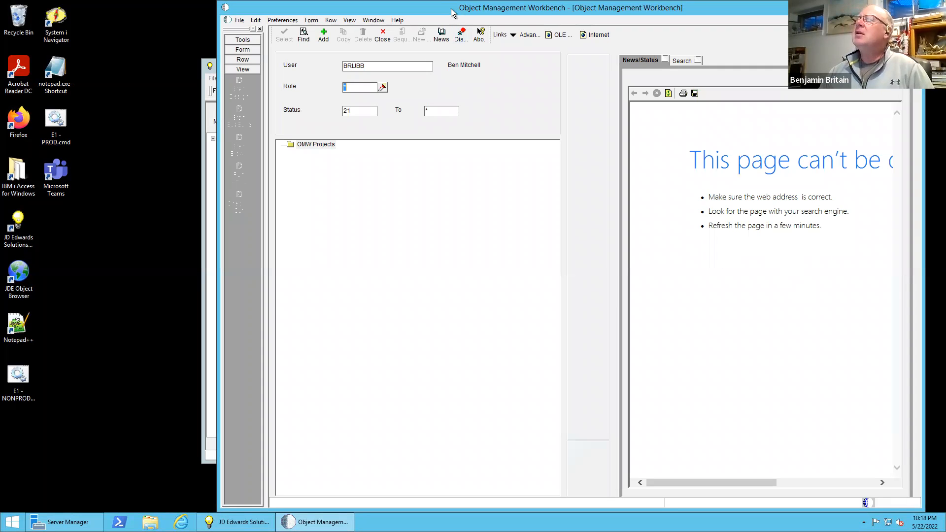
drag(422, 11, 353, 10)
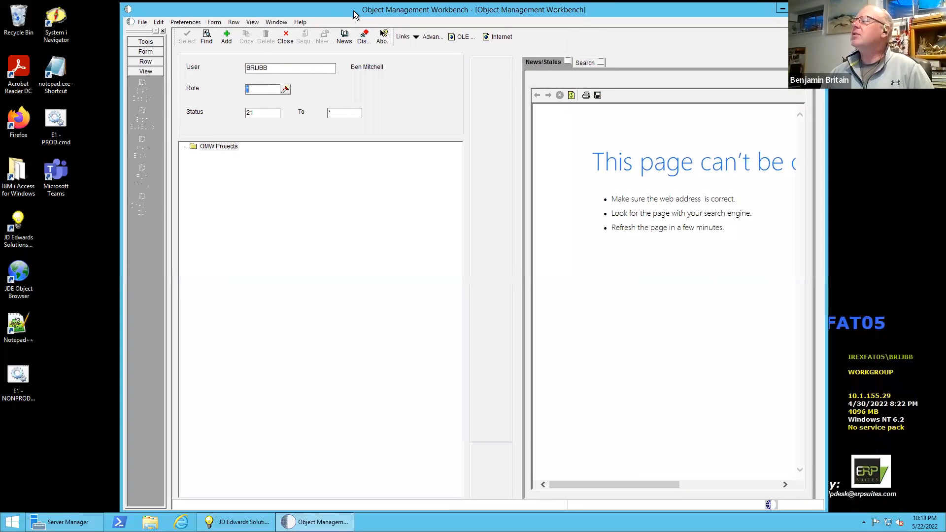
click(207, 37)
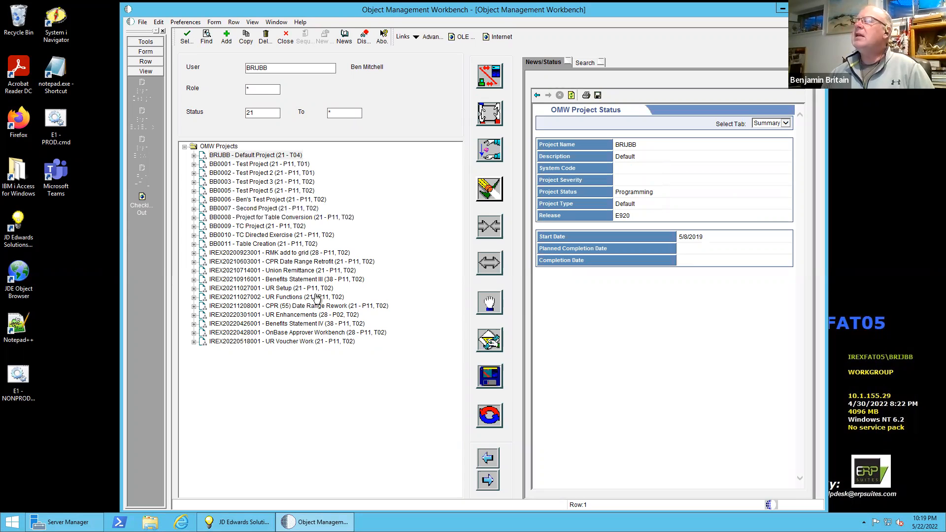
Check out business view V550001A from the objects of project BB0006, accepting the overwrite of local specifications.
click(193, 200)
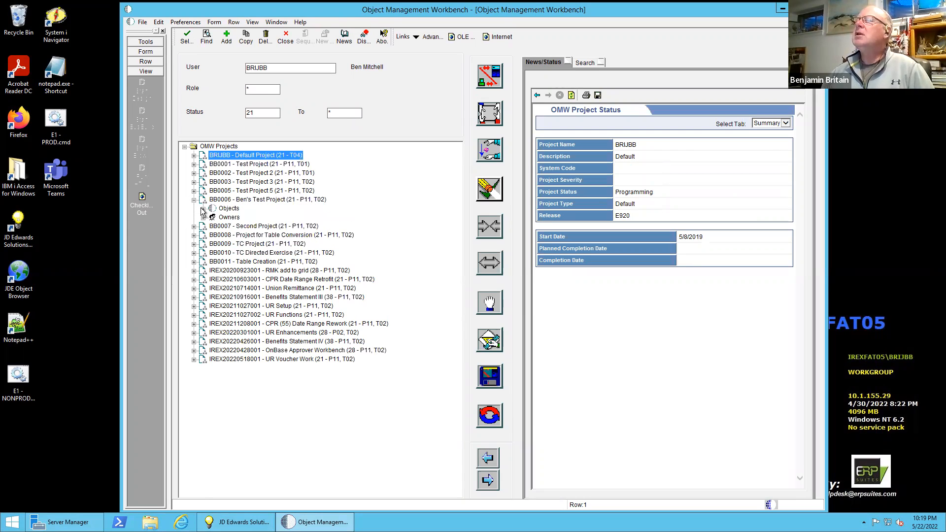
click(204, 209)
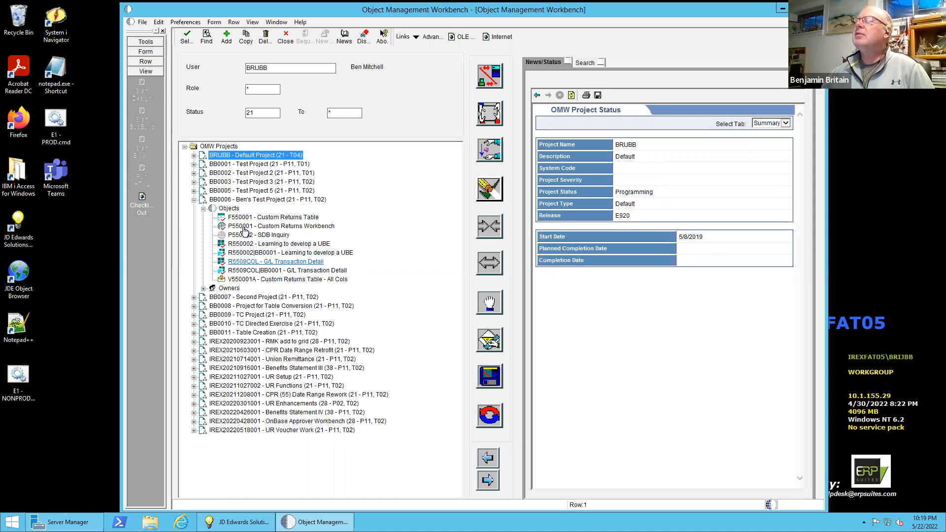
click(243, 279)
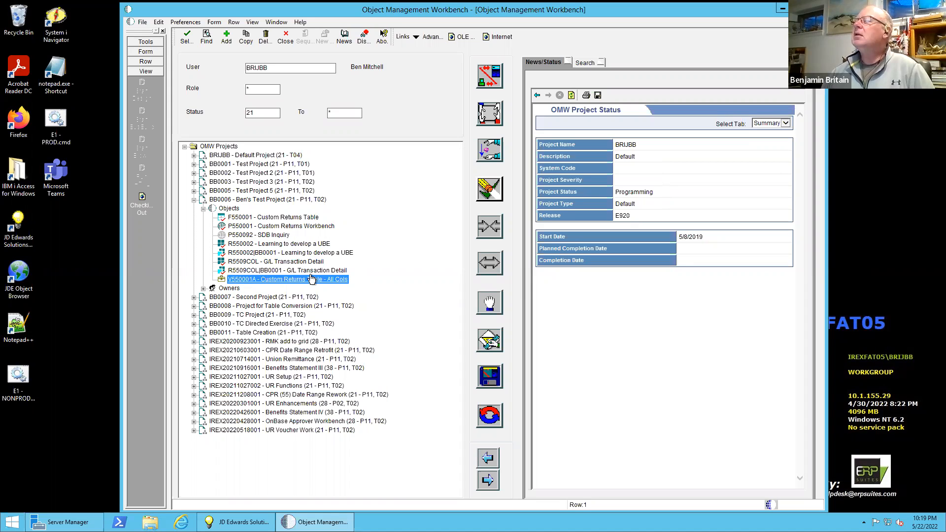
click(484, 264)
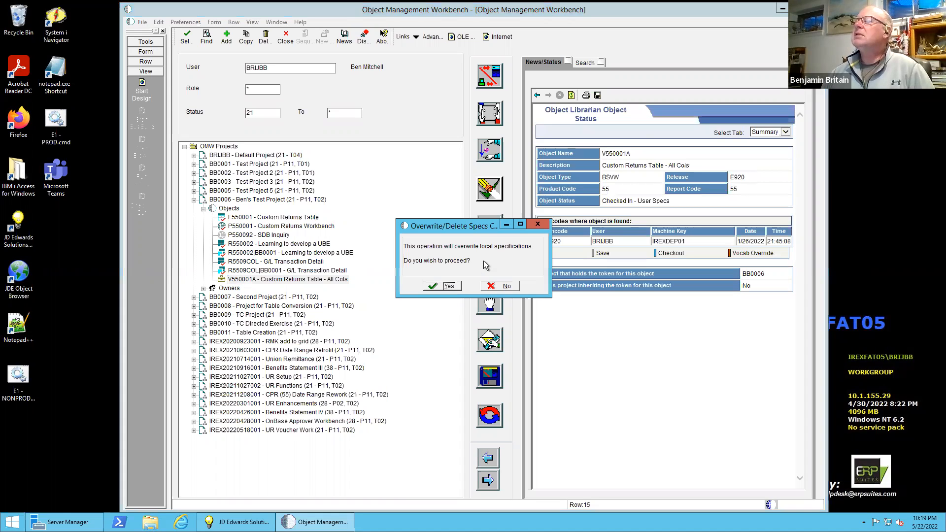
click(437, 285)
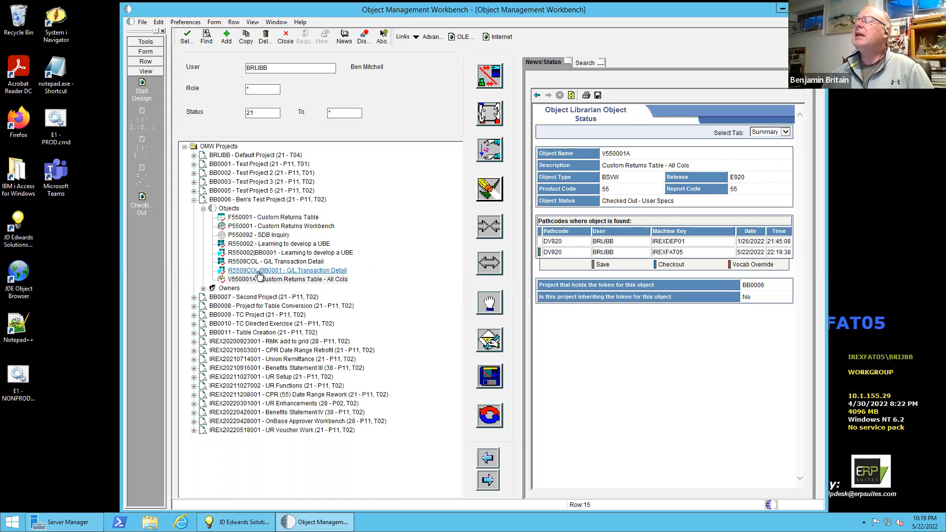
click(265, 279)
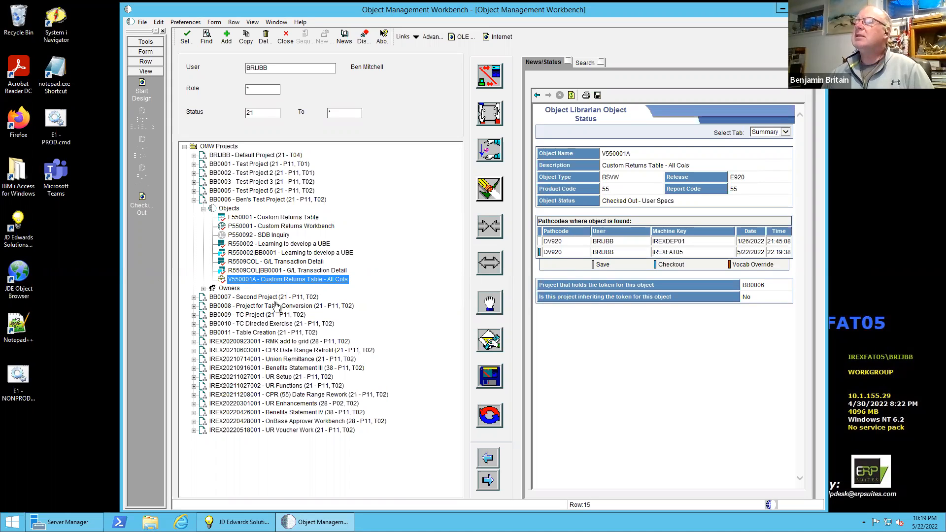
Open the design of batch application R550002 in Report Design Aid.
click(289, 245)
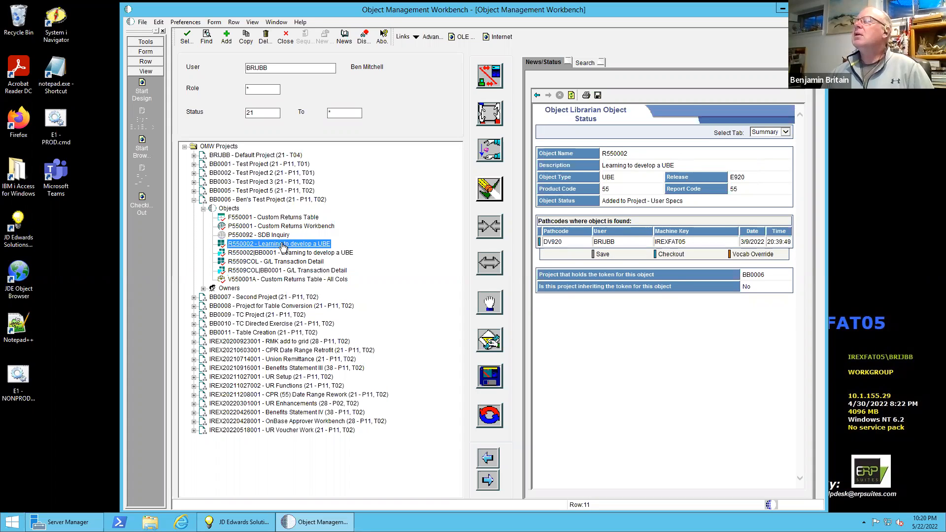
click(486, 335)
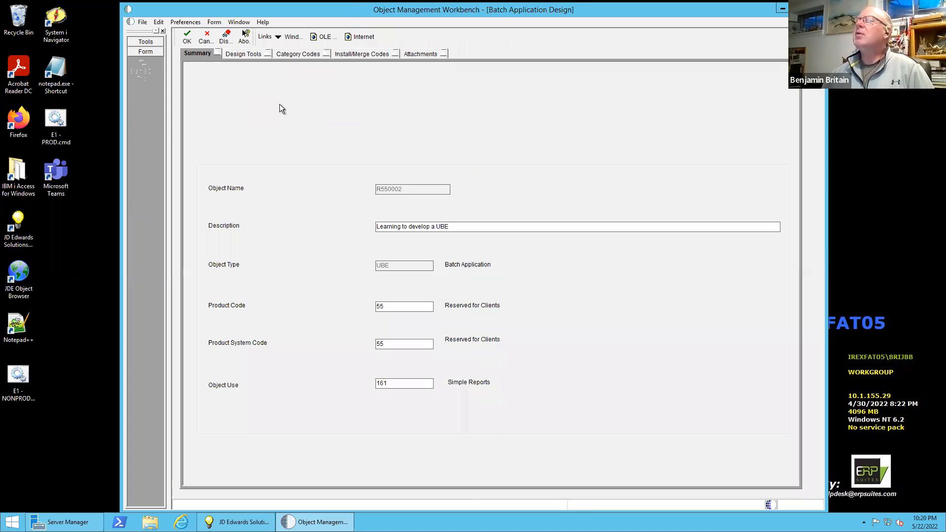
click(243, 54)
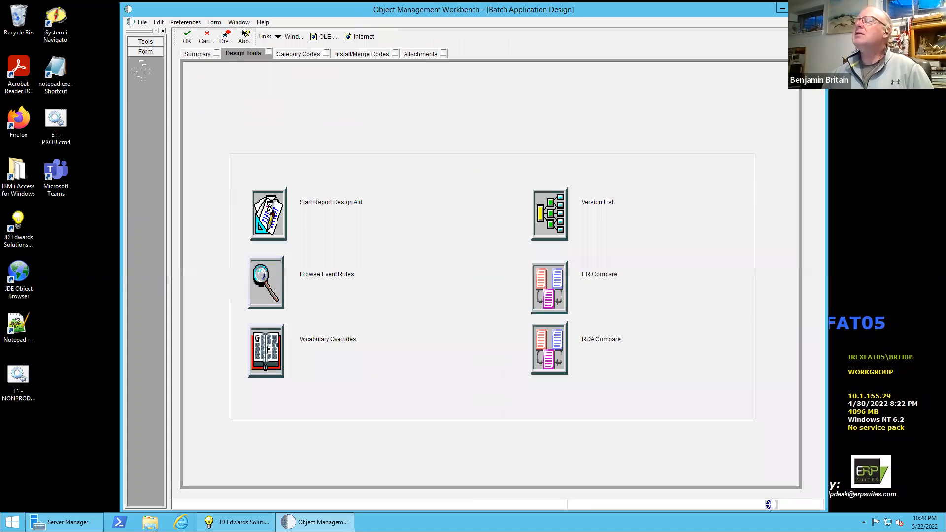
click(269, 210)
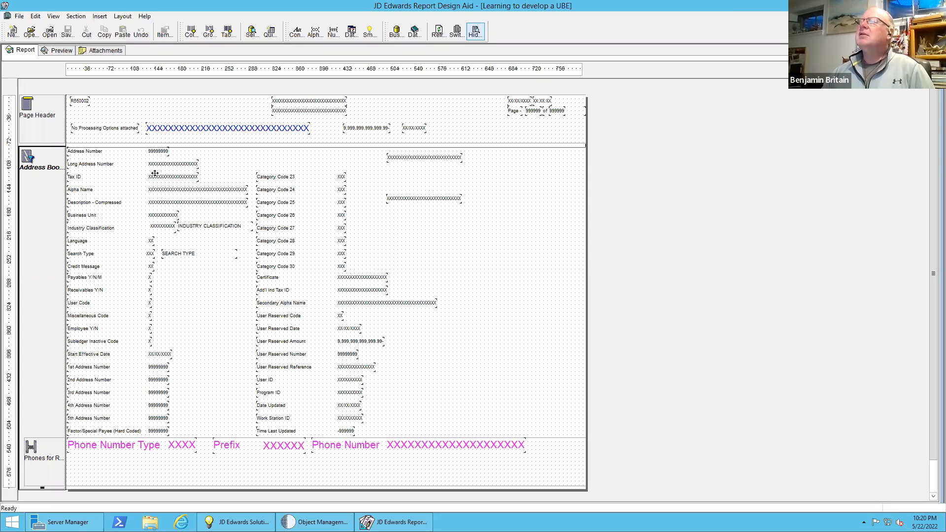
Exit Report Design Aid and cancel out of the batch application design form to return to the project list.
click(20, 17)
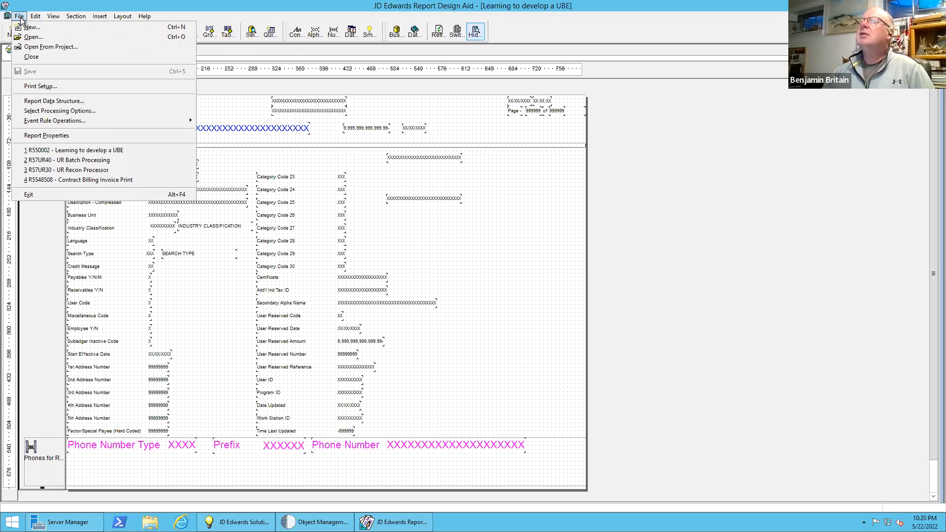
click(53, 194)
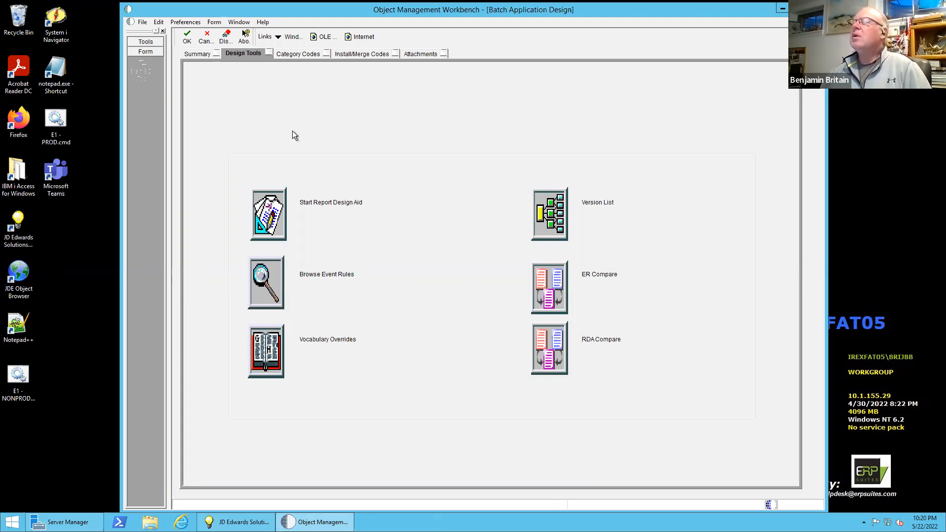
click(205, 39)
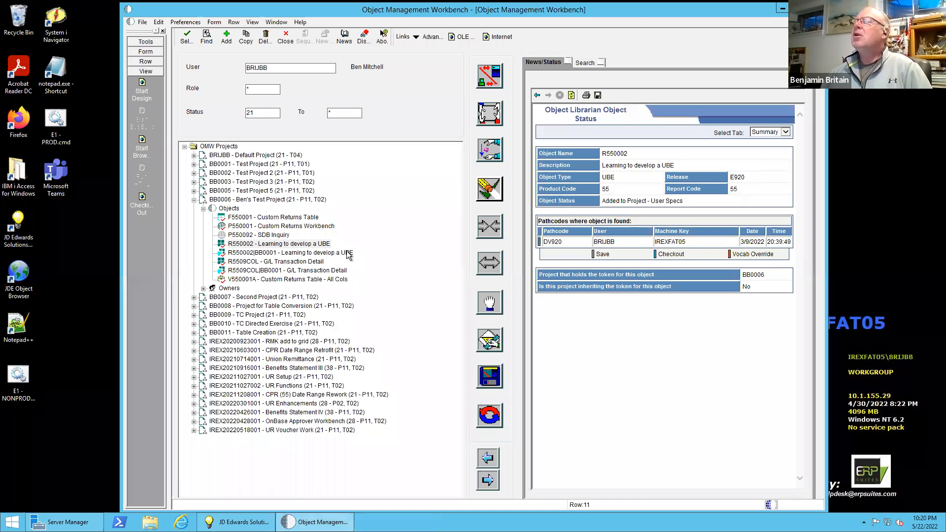
Save report R550002 using the ZIP file option into the folder C:\E920\DV920\spec.
click(236, 244)
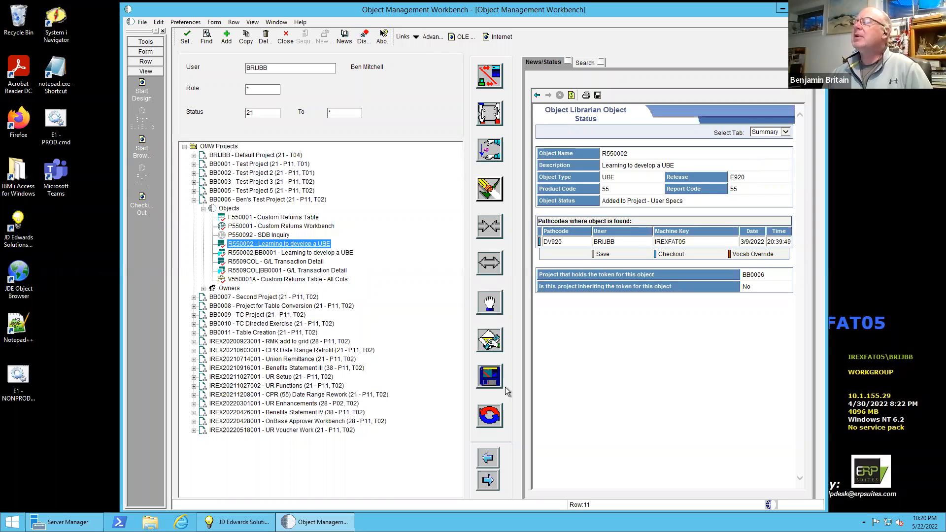
click(490, 377)
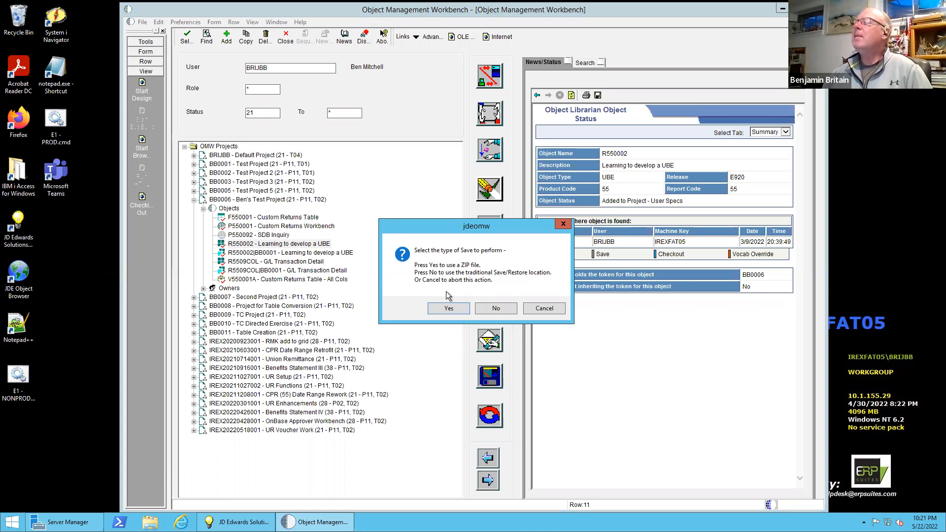
click(447, 309)
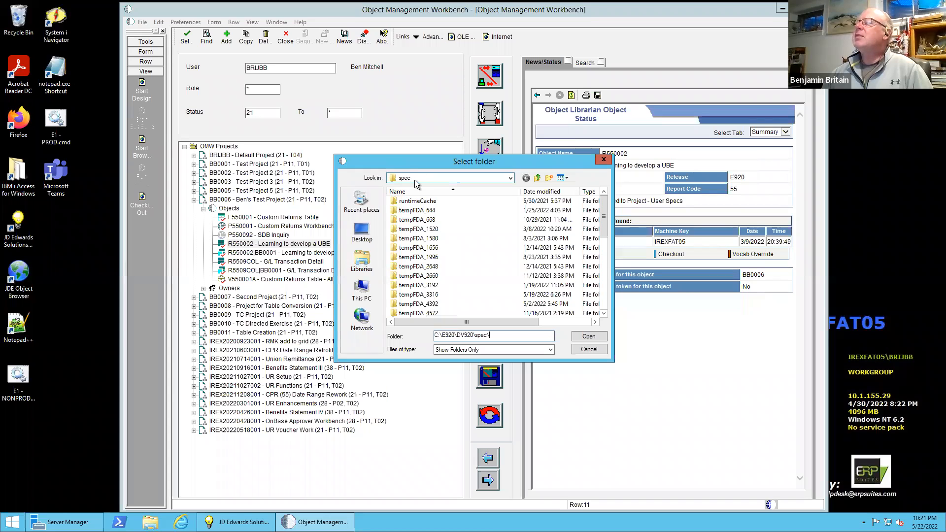
click(445, 337)
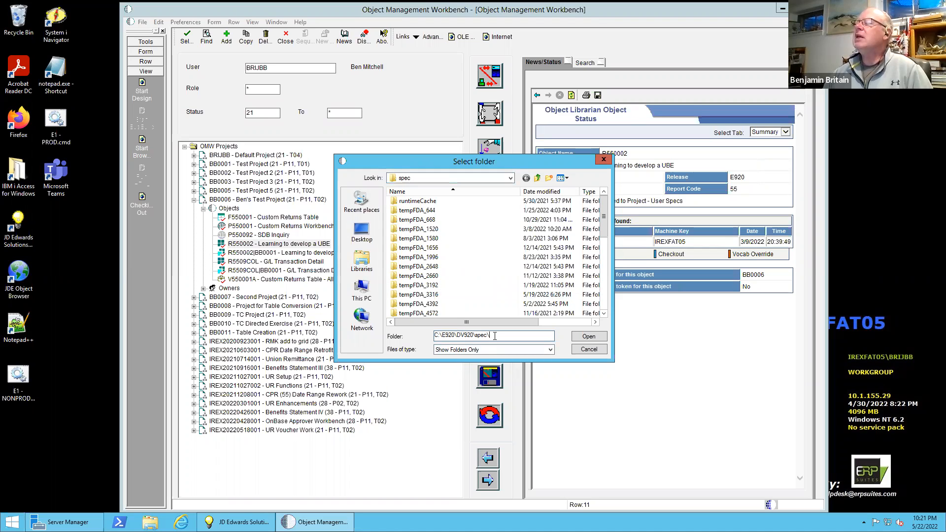
click(589, 337)
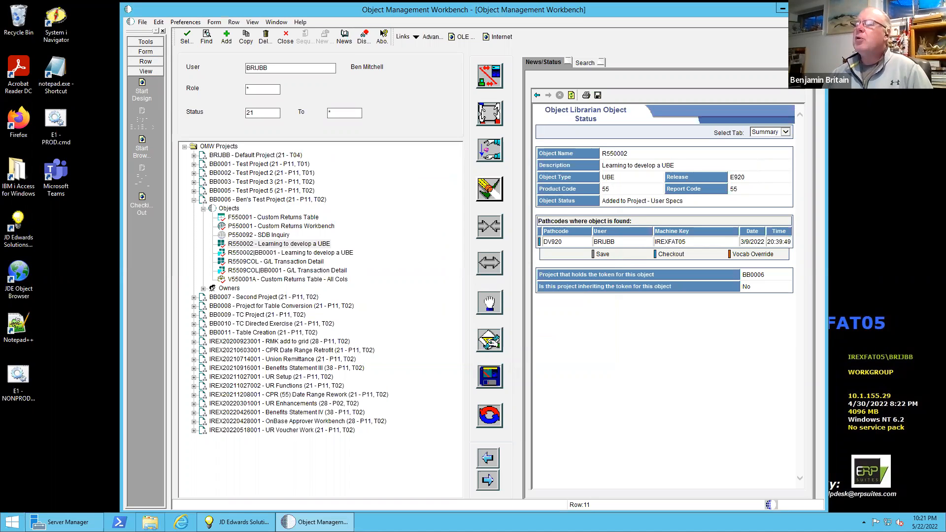
Switch to File Explorer and open the folder C:\E920\DV920\spec.
key(super+e)
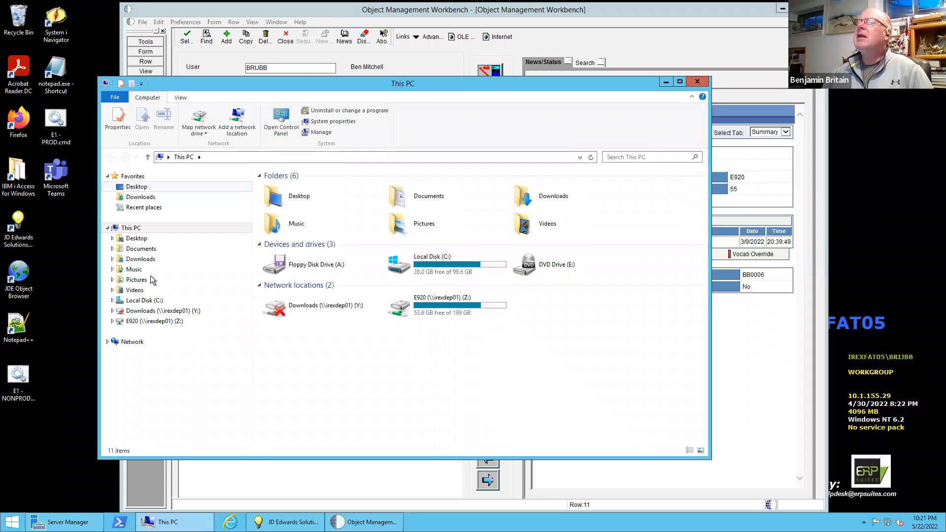
click(112, 304)
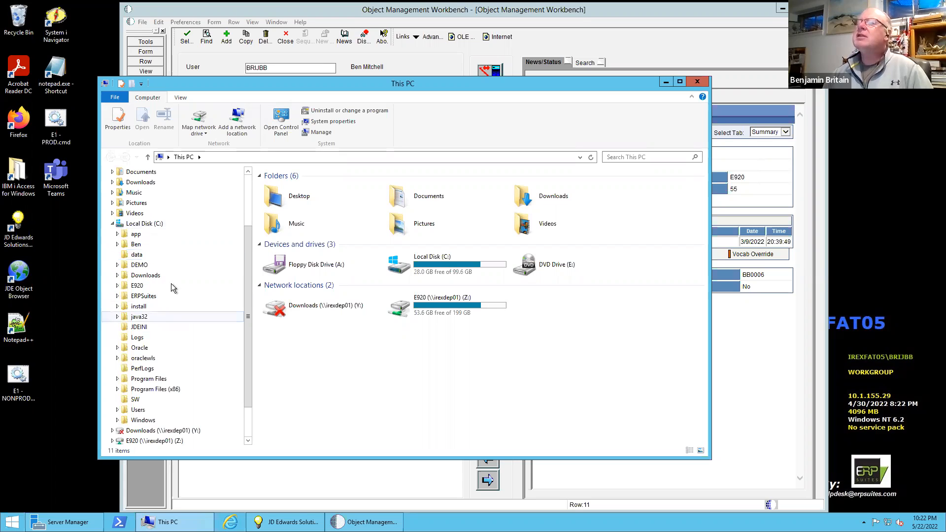
scroll(155, 229, up, 3)
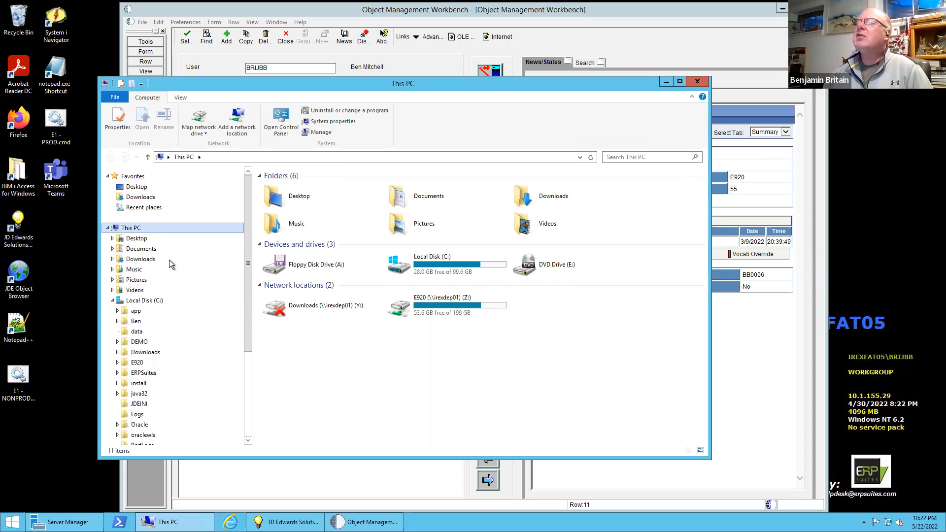
click(117, 362)
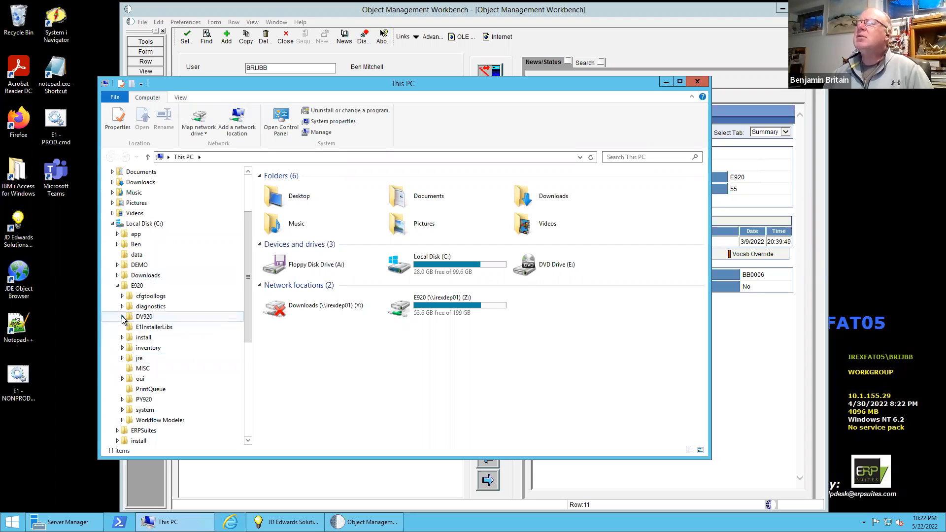
click(163, 320)
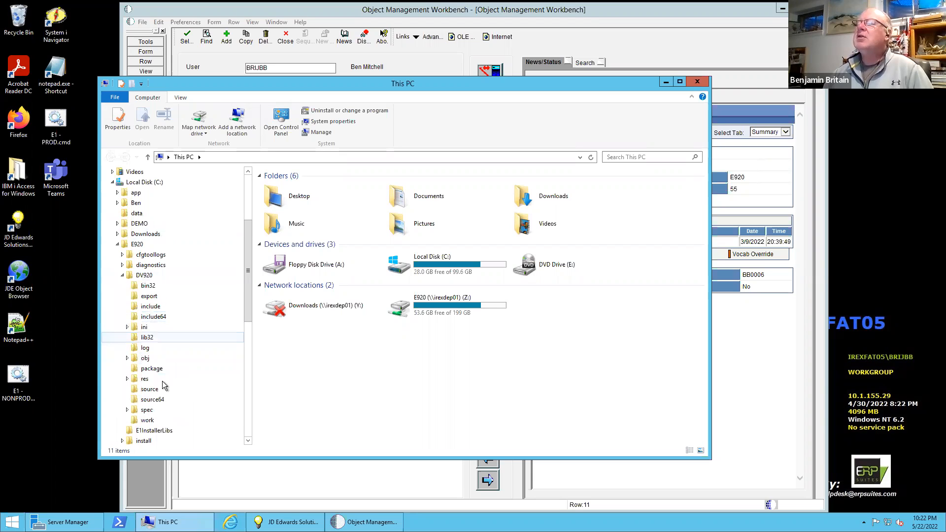
click(146, 411)
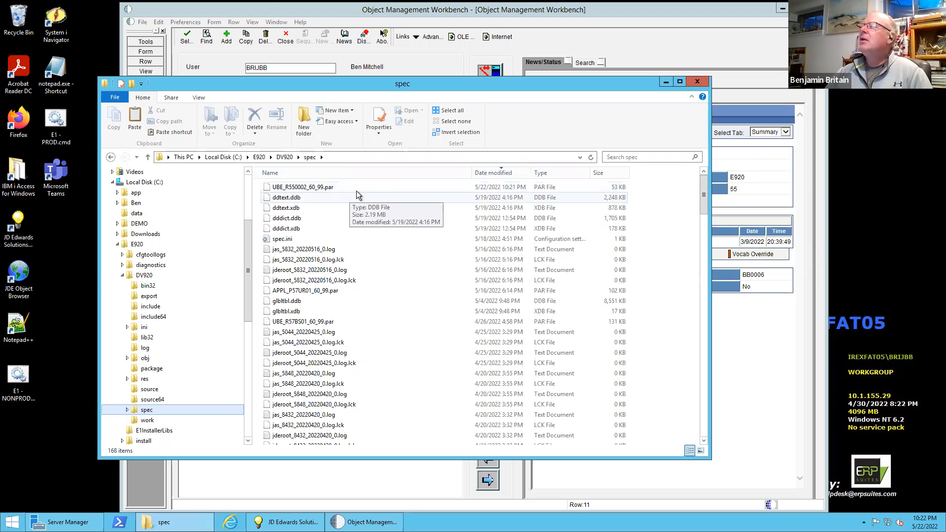
Duplicate UBE_R550002_60_99.par within the spec folder, granting administrator permission for the copy.
click(297, 189)
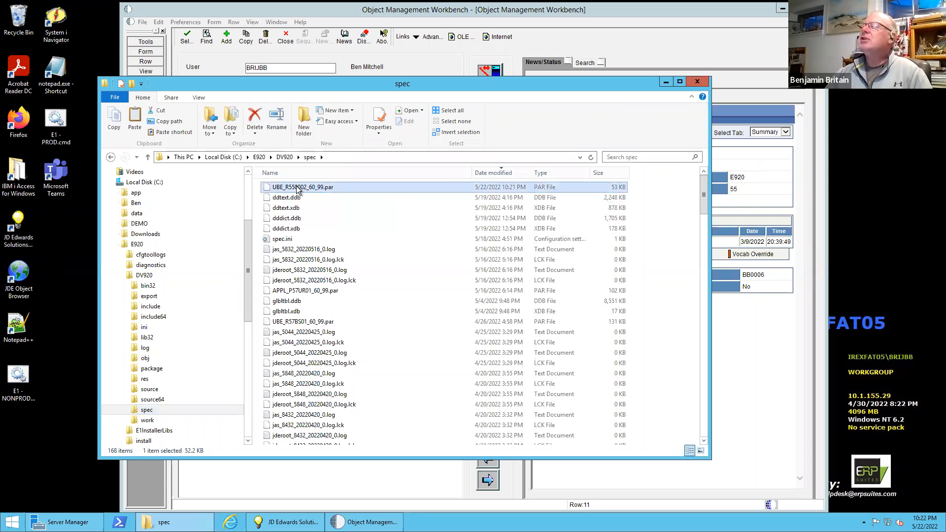
right_click(297, 189)
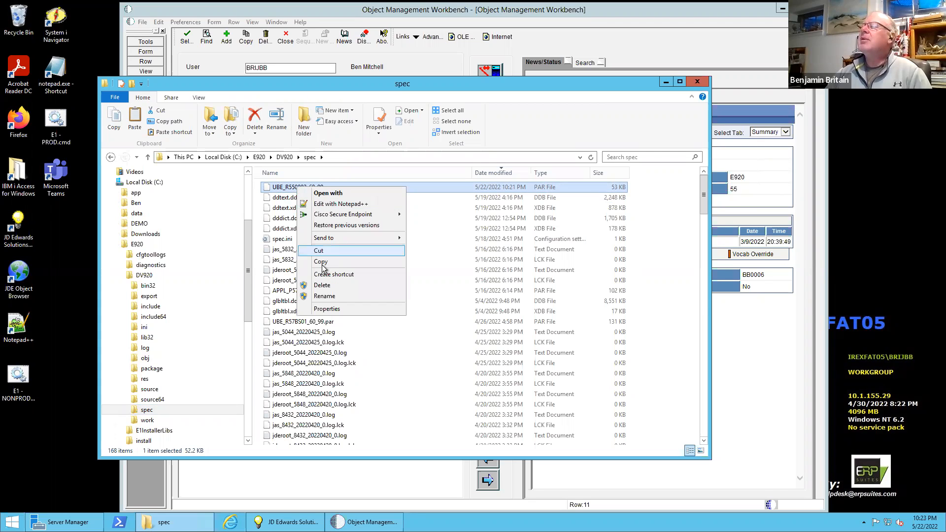
click(352, 176)
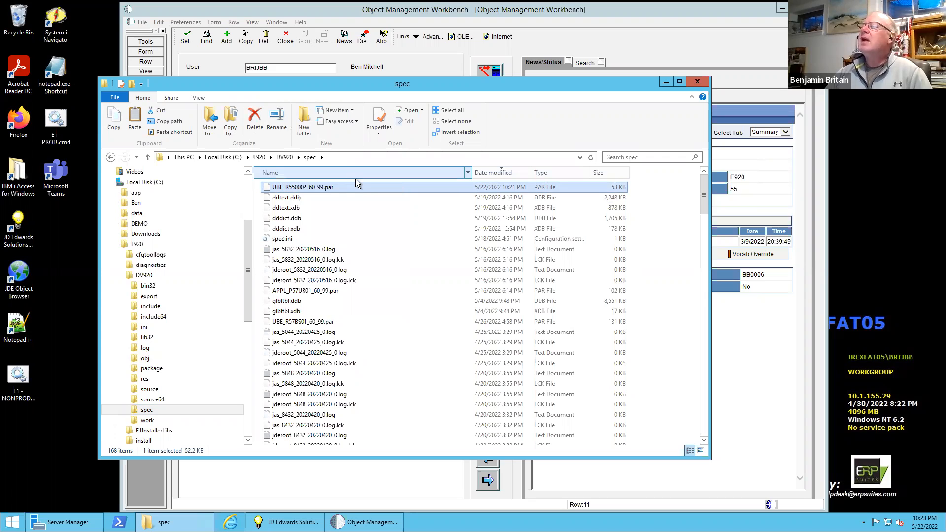
right_click(366, 187)
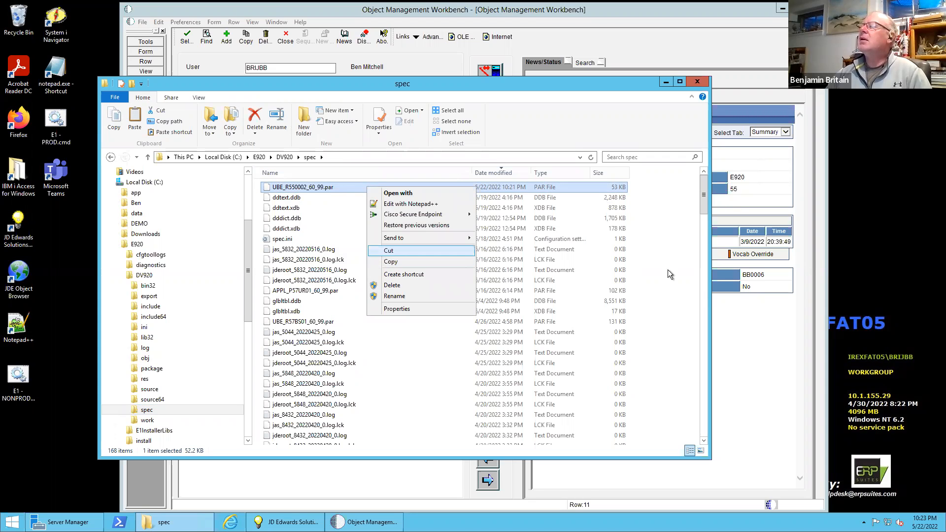
click(656, 256)
right_click(655, 257)
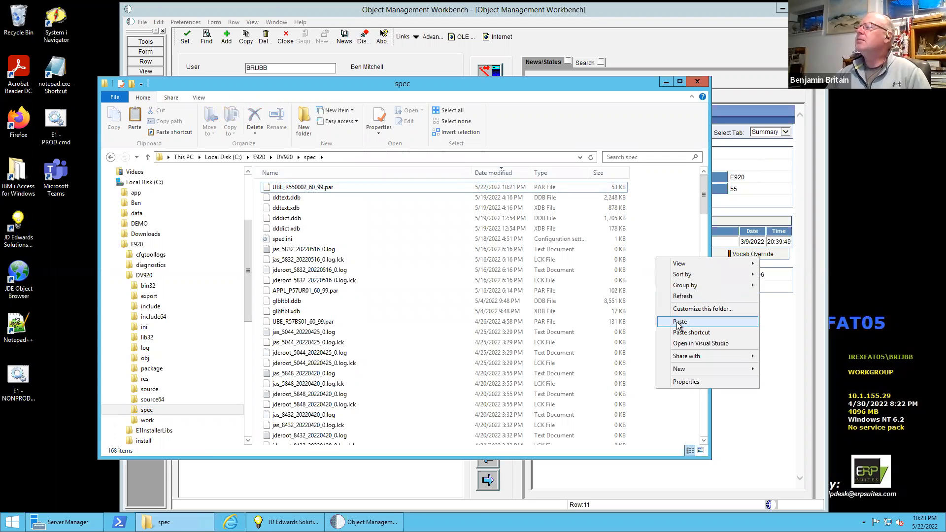
key(Return)
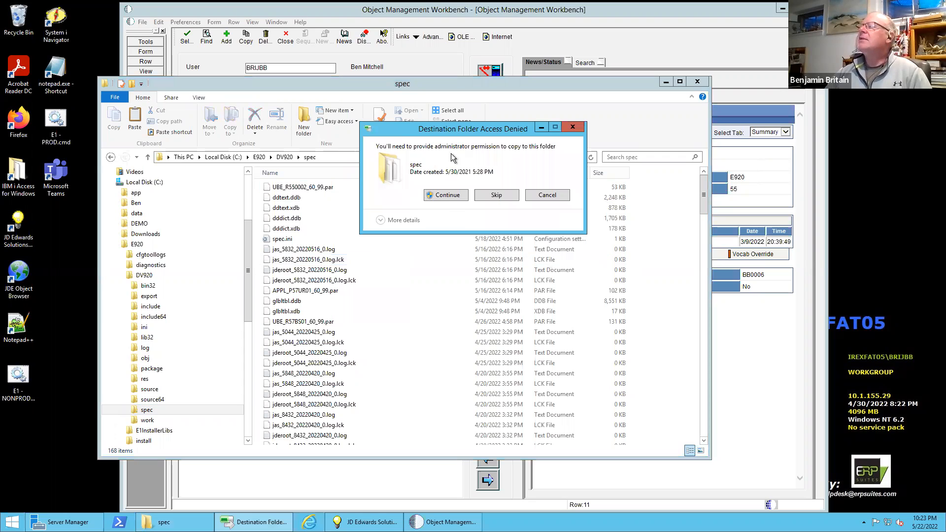
click(446, 194)
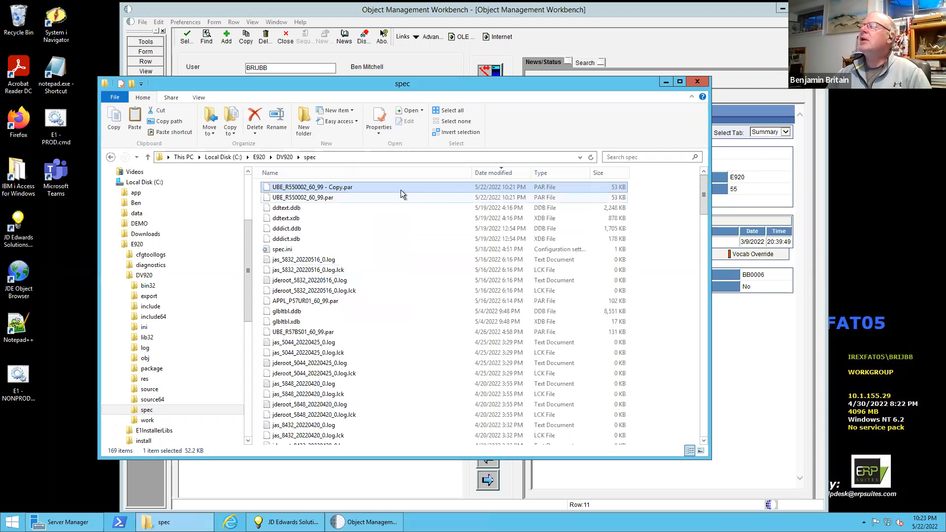
Rename the copied PAR file to UBE_R550002_60_99 - Copy.zip, accepting the extension change and granting administrator permission.
click(348, 187)
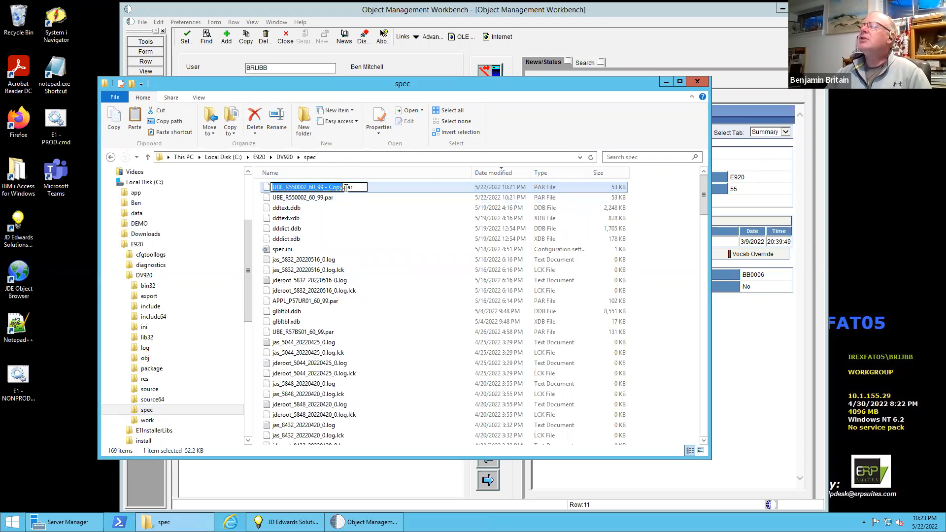
drag(345, 188, 380, 190)
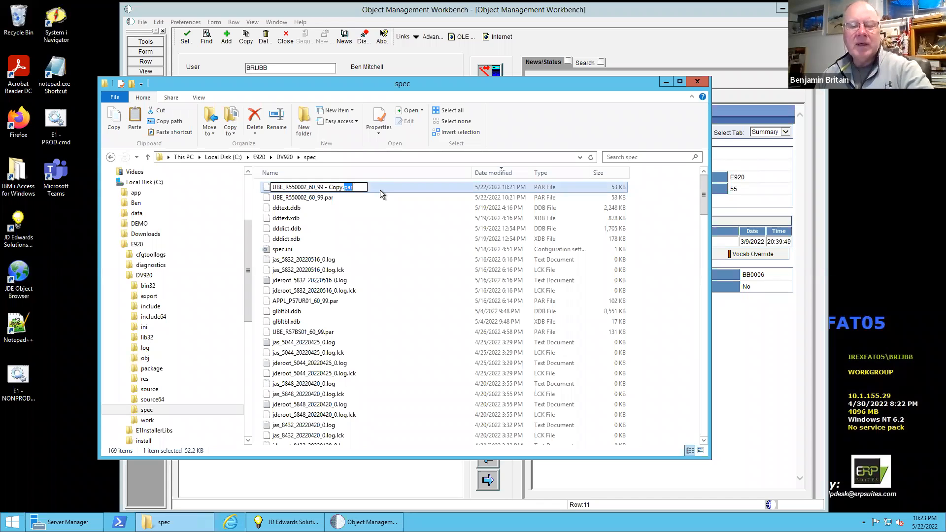
text(zip)
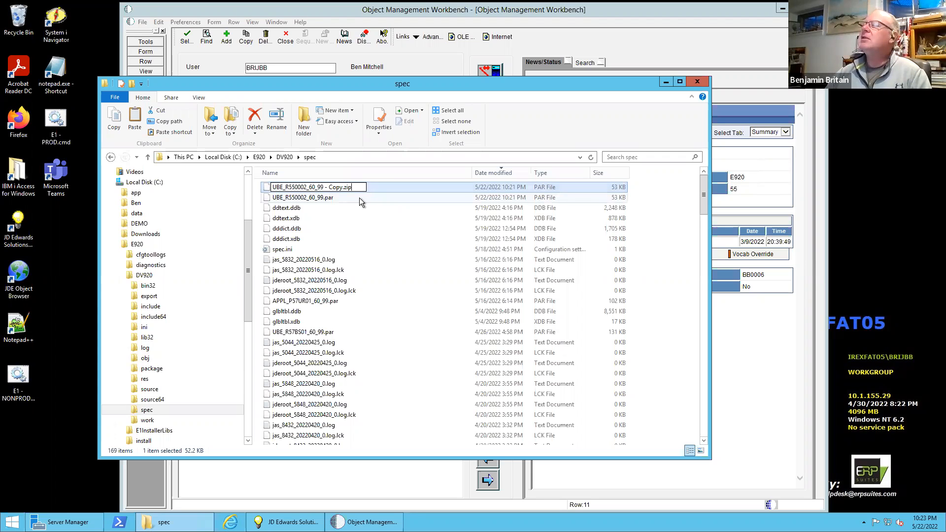
key(Return)
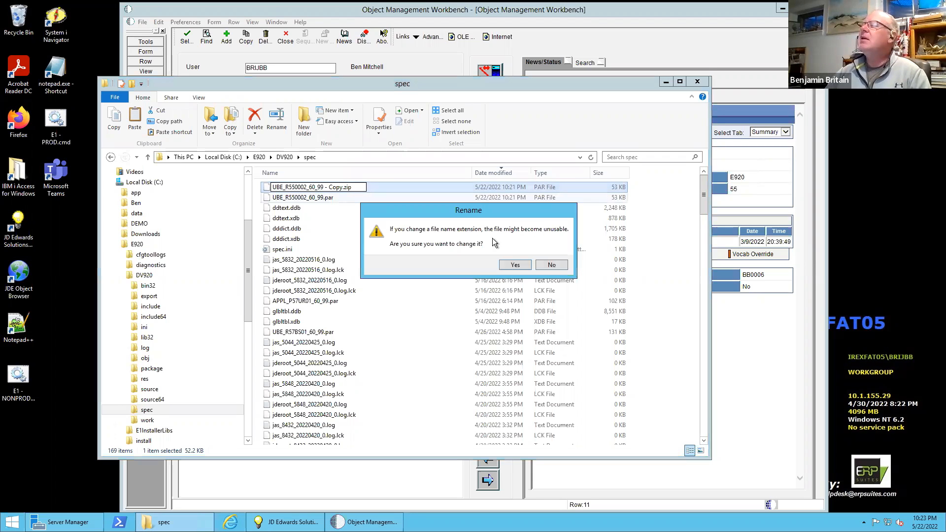
click(515, 263)
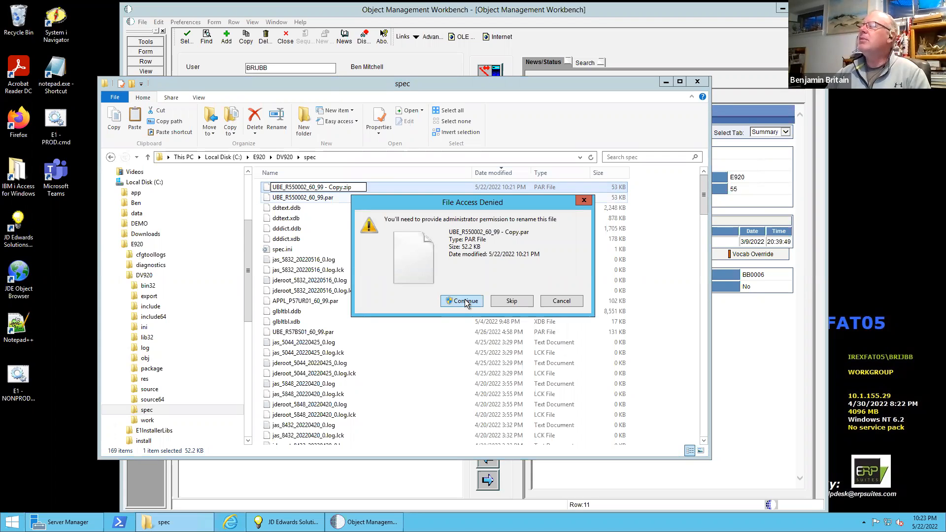
key(Return)
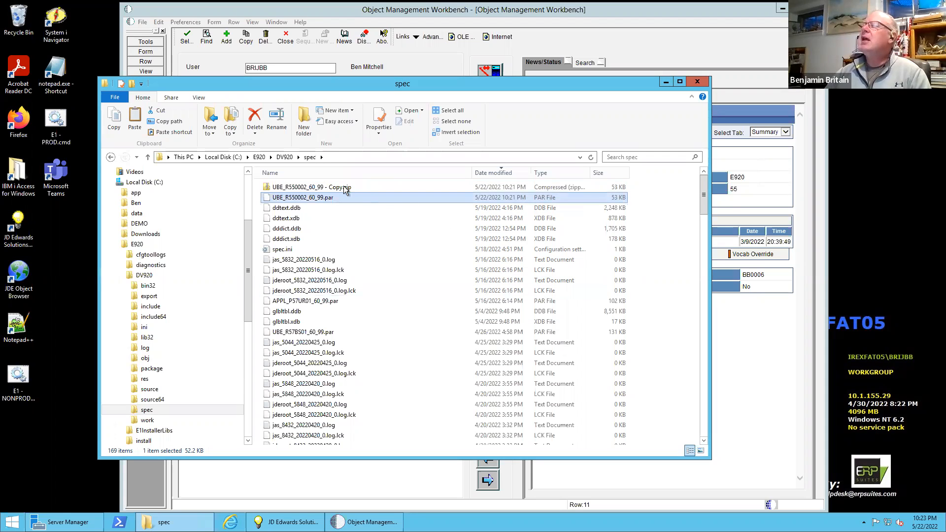
Open UBE_R550002_60_99 - Copy.zip, examine the contents of manifest.xml, and close the manifest.
click(351, 187)
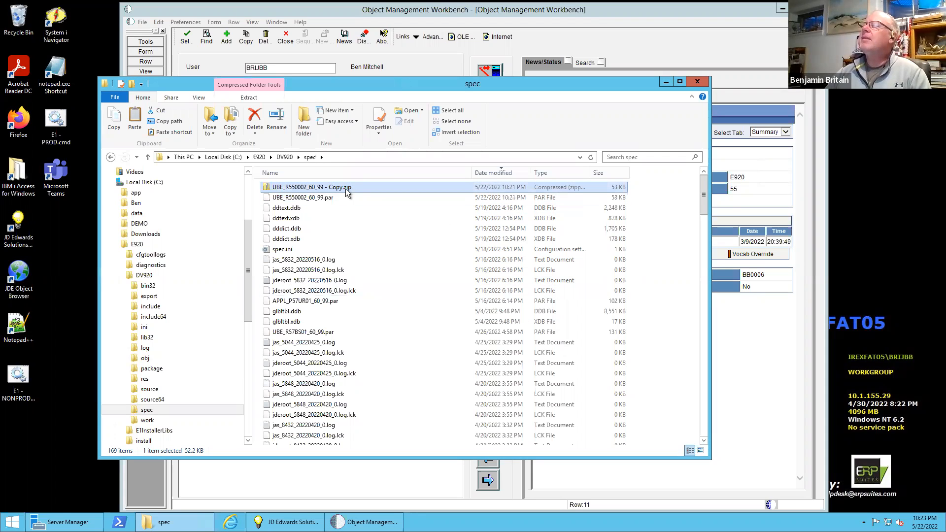
double_click(347, 187)
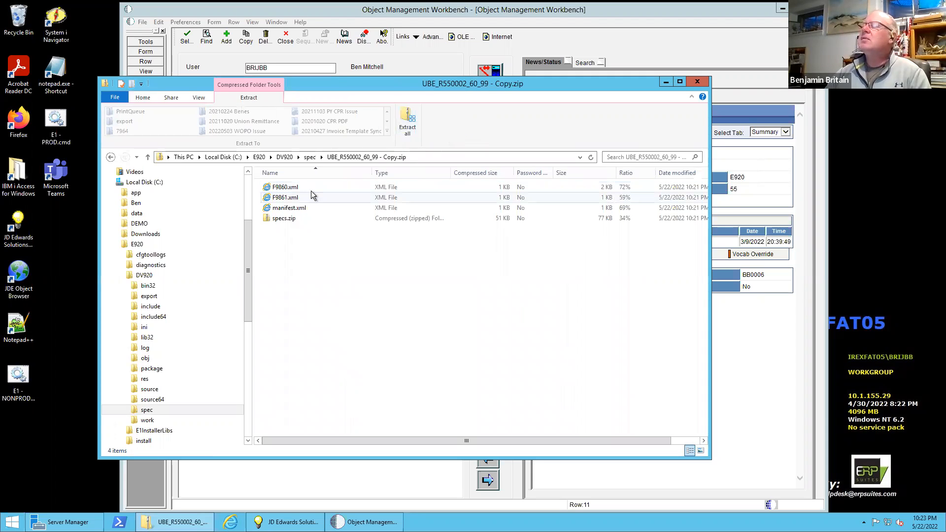
click(300, 200)
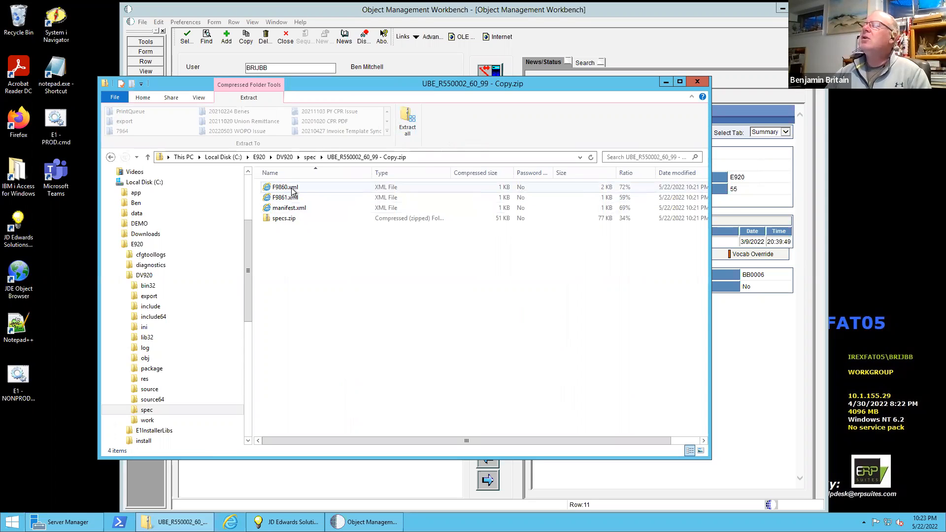
click(294, 218)
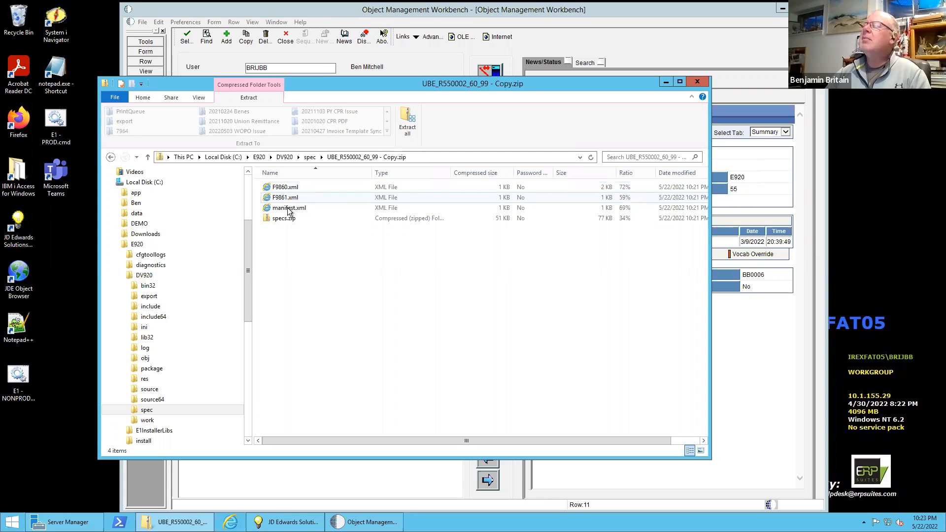
double_click(289, 208)
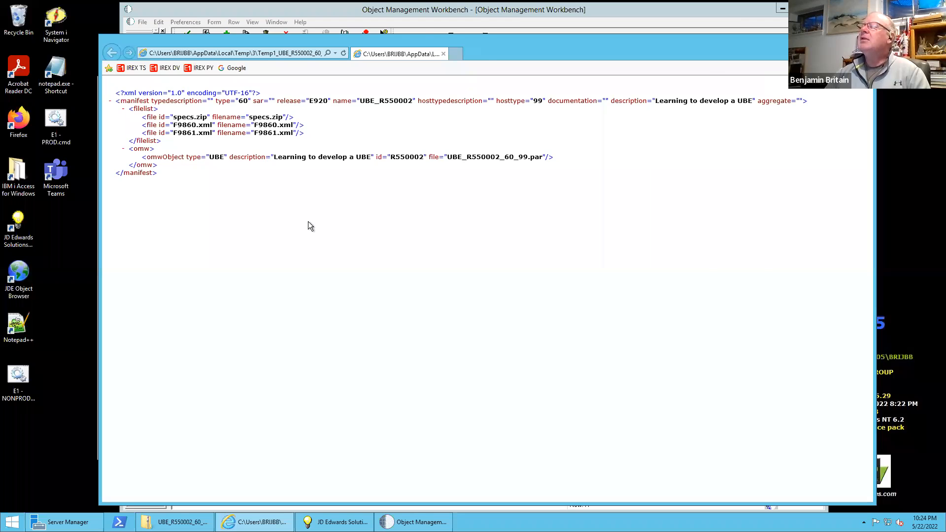
key(alt+F4)
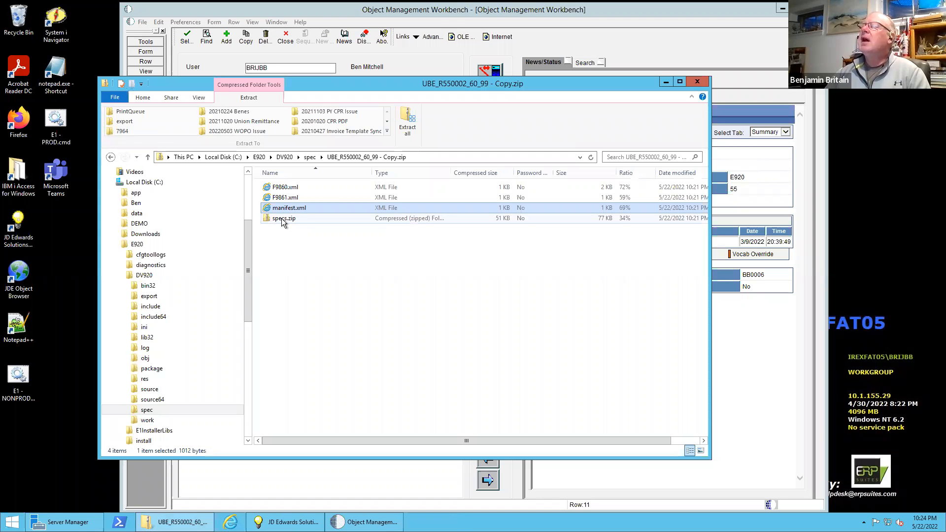
Look at the folders inside specs.zip and return to the spec folder.
click(283, 220)
key(Return)
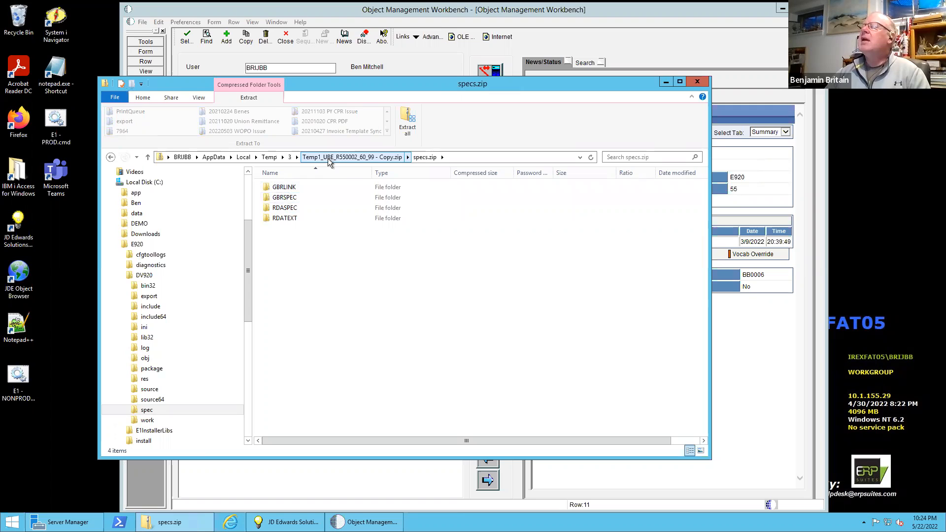
click(110, 157)
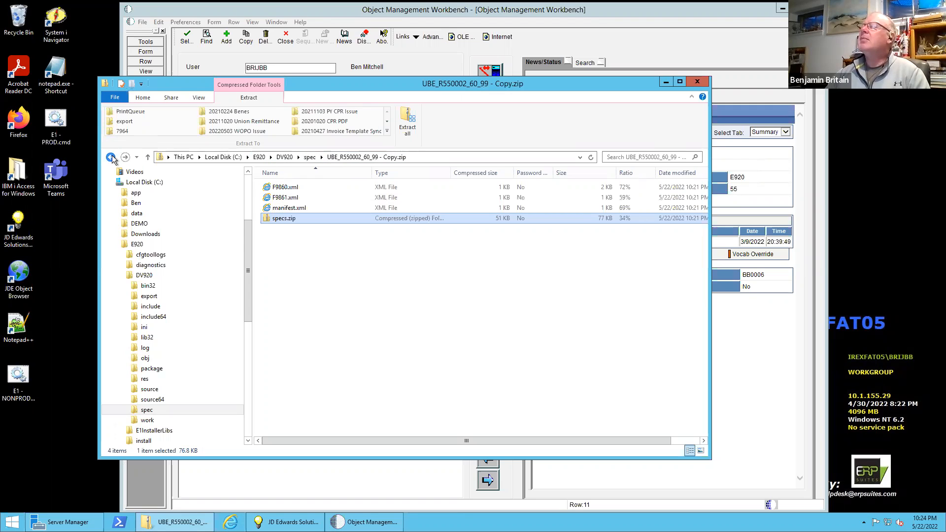
click(110, 157)
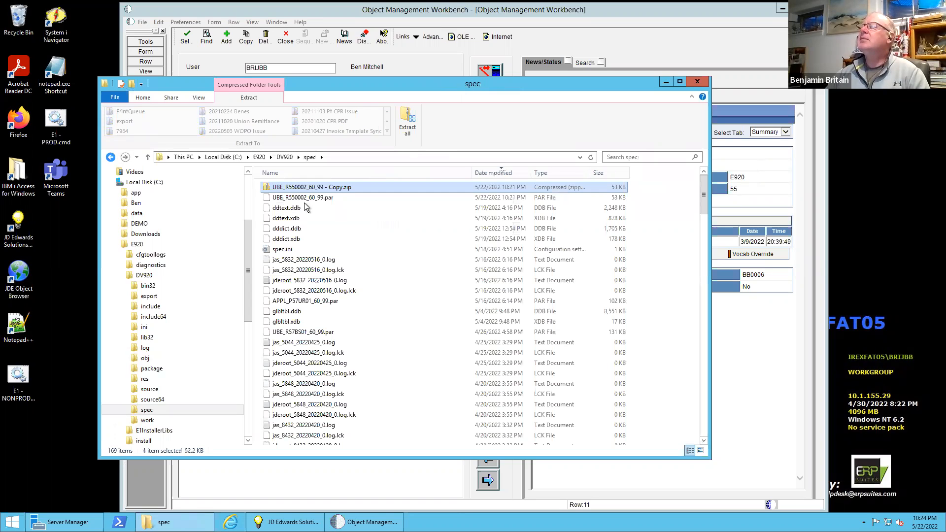
key(Down)
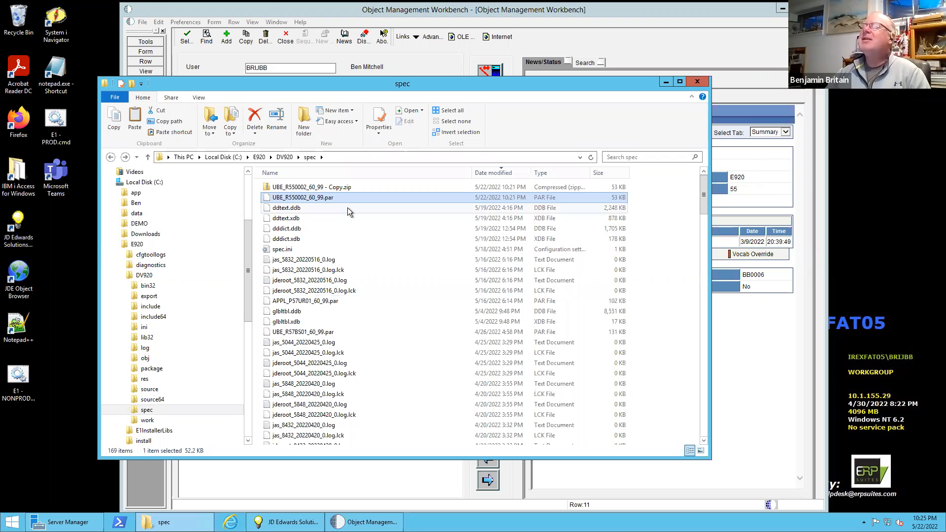
Switch to Object Management Workbench and open report R550002 of project BB0006 in Report Design Aid.
click(628, 42)
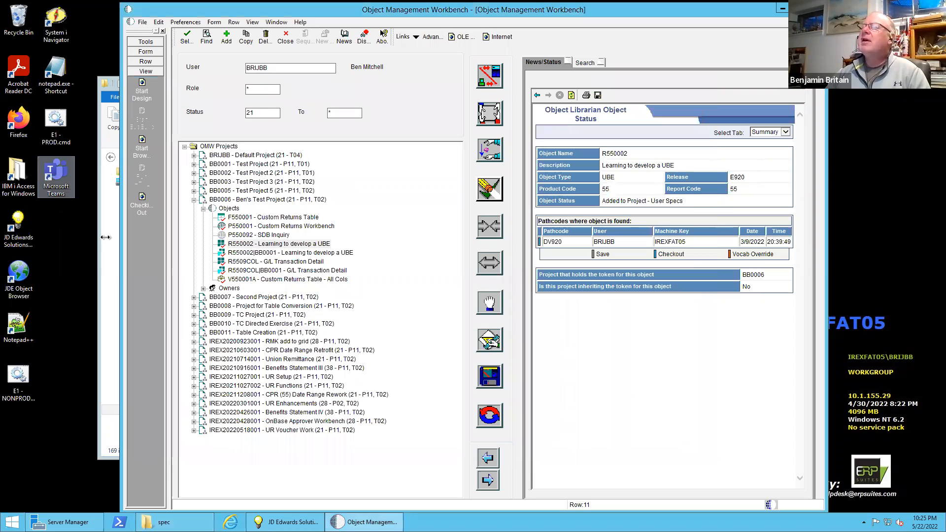
click(254, 245)
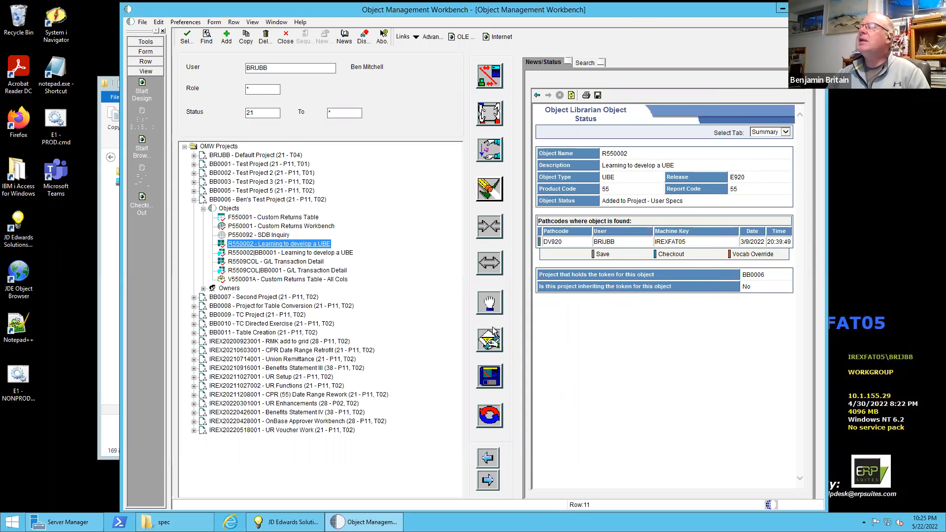
click(492, 341)
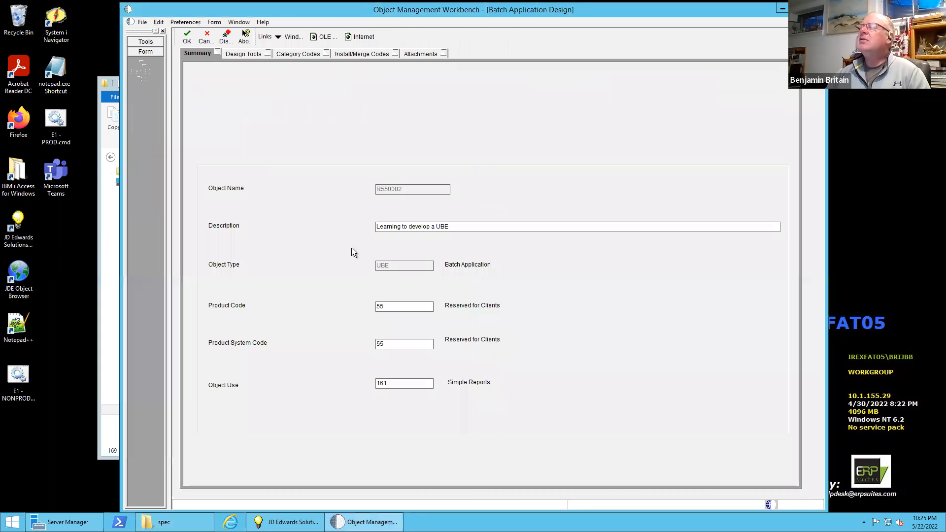
click(247, 54)
click(270, 208)
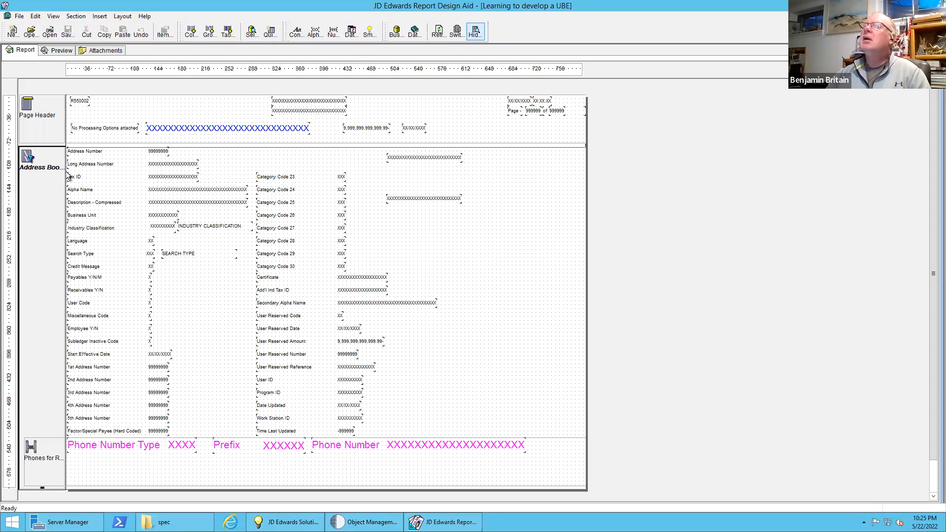
Destroy the Address Book section of the report.
click(75, 17)
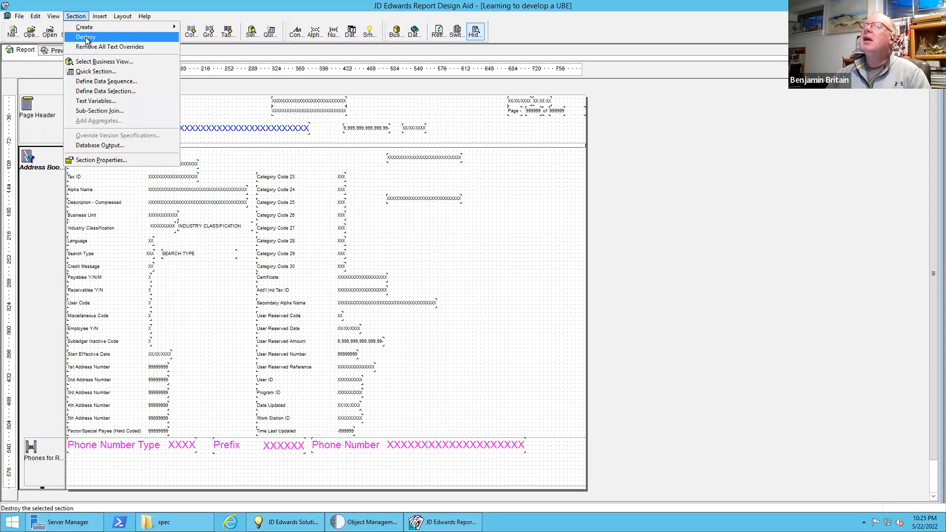
click(86, 39)
click(489, 285)
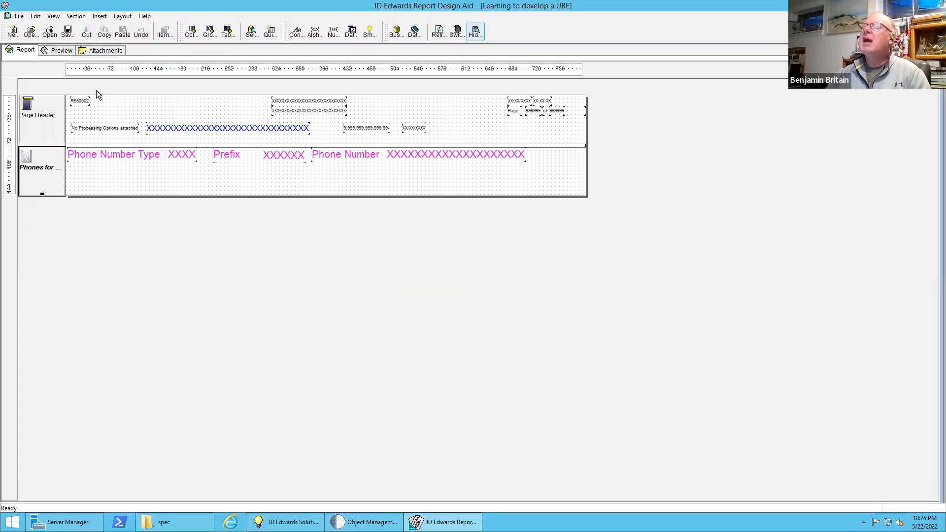
click(35, 16)
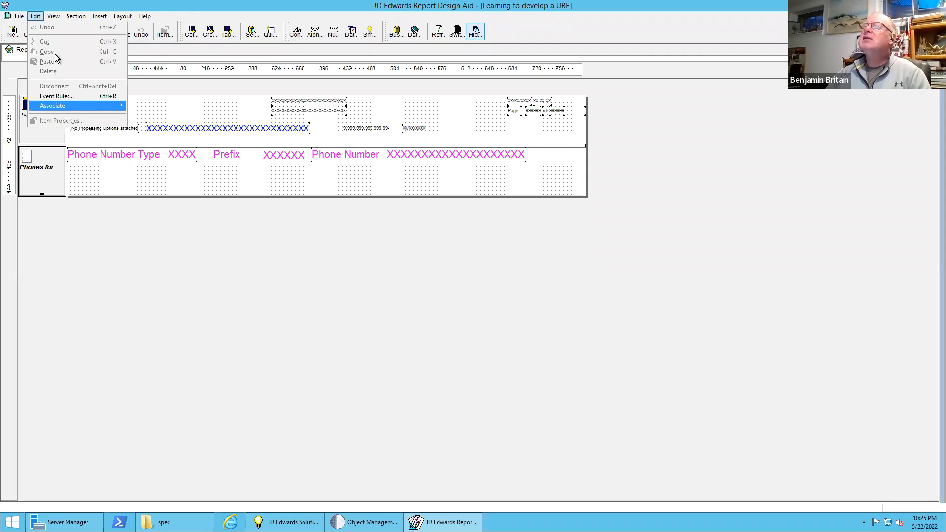
click(170, 24)
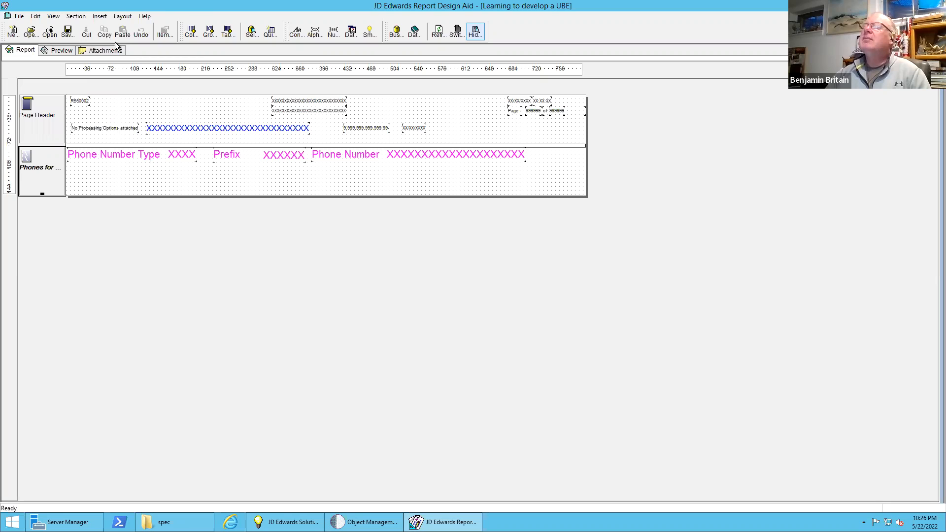
Save the report and exit to the project list, declining the ER status log and cancelling the batch application design form.
click(68, 31)
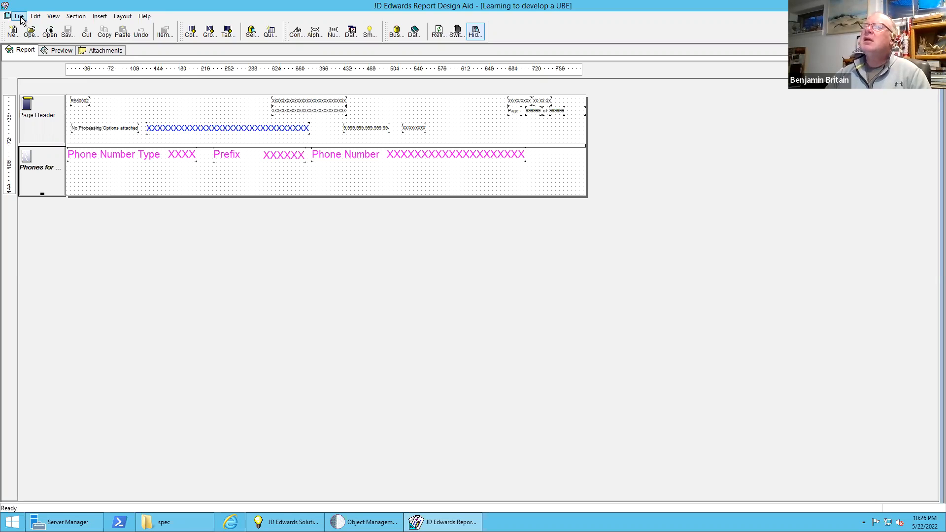
click(19, 16)
click(44, 194)
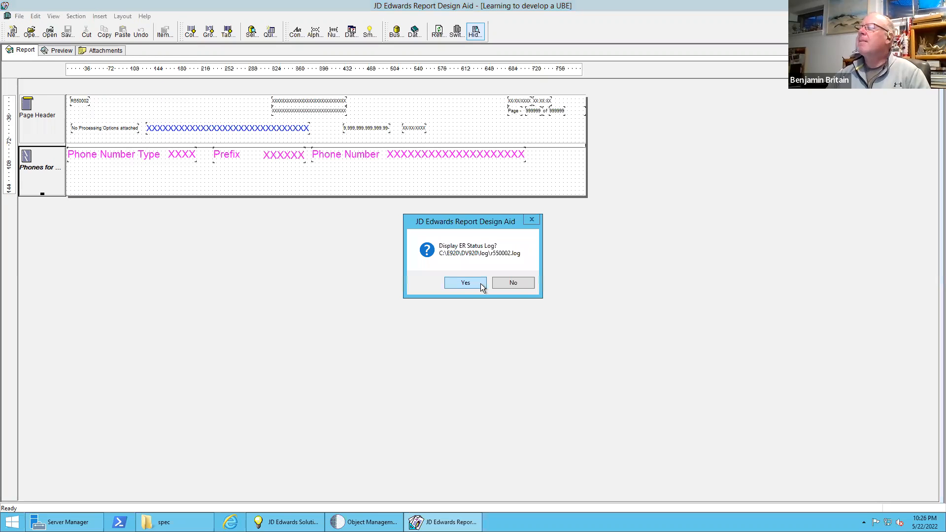
click(507, 282)
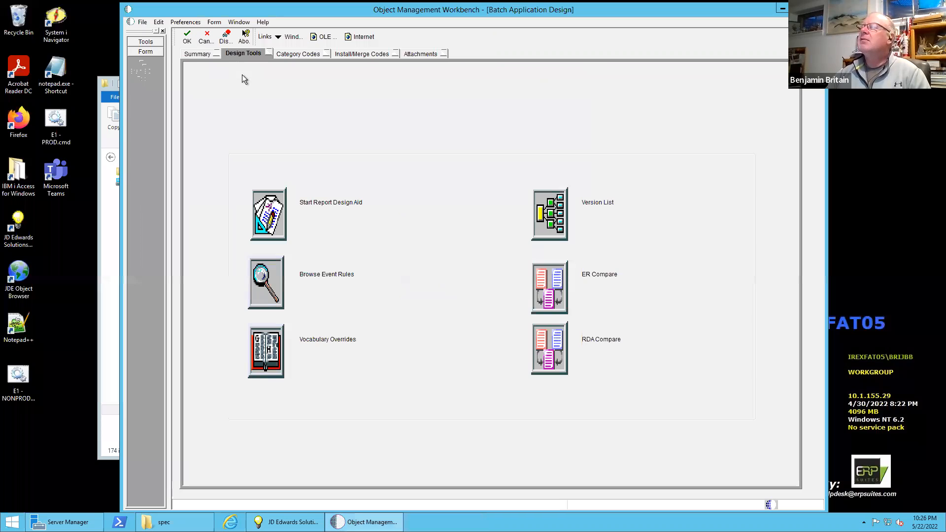
click(204, 38)
click(256, 253)
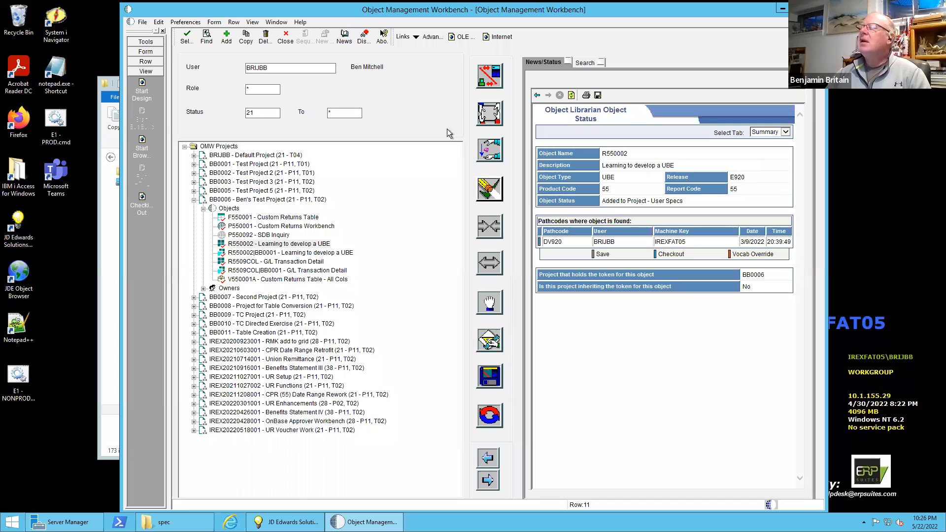
Try to restore report R550002 from the file APPL_P57UR01_60_99.par, agreeing to overwrite the local specifications and choosing the ZIP file restore.
click(250, 244)
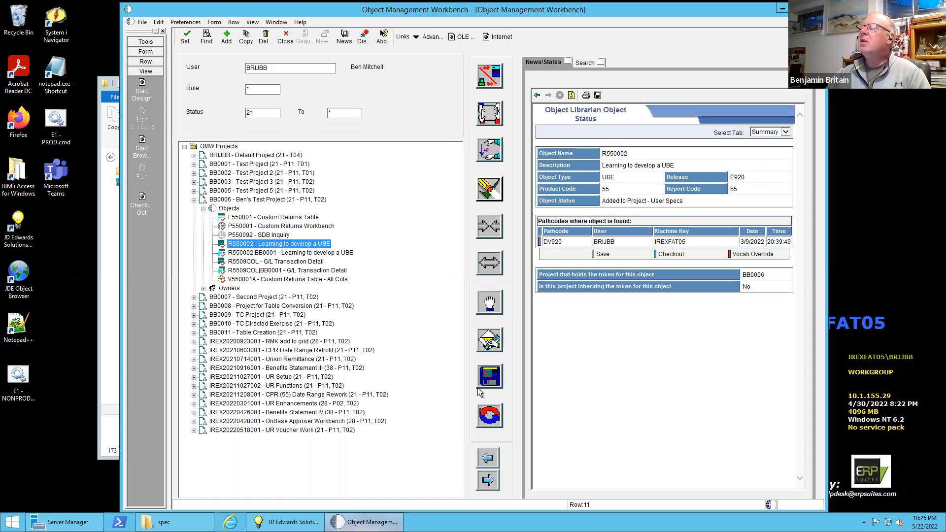
click(489, 416)
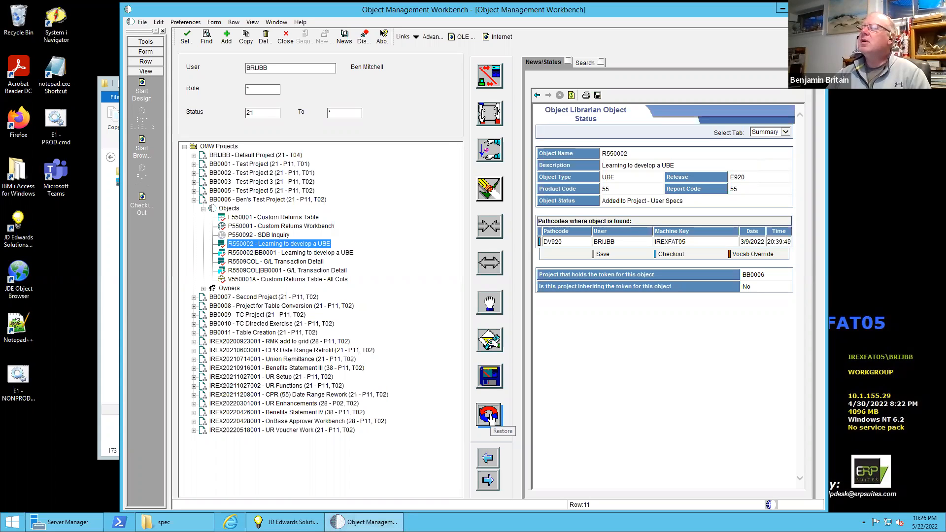
click(489, 417)
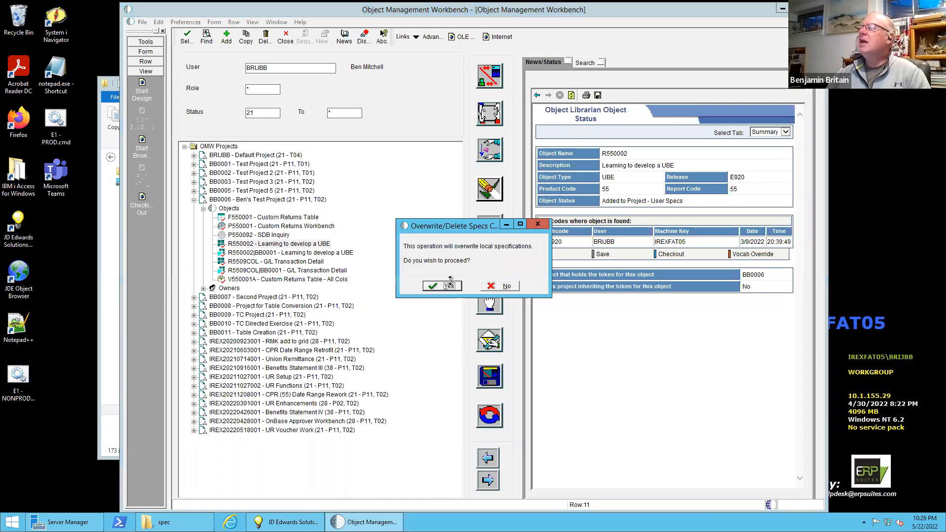
click(442, 286)
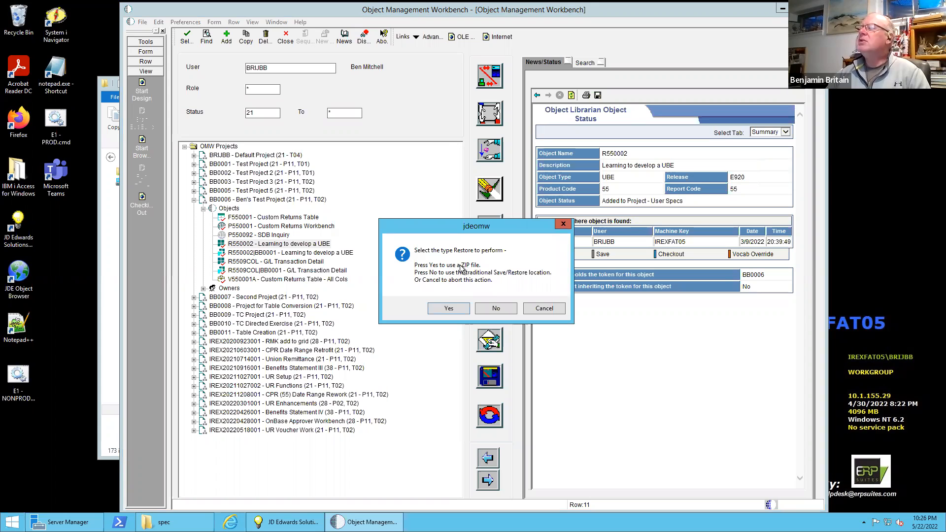
click(449, 309)
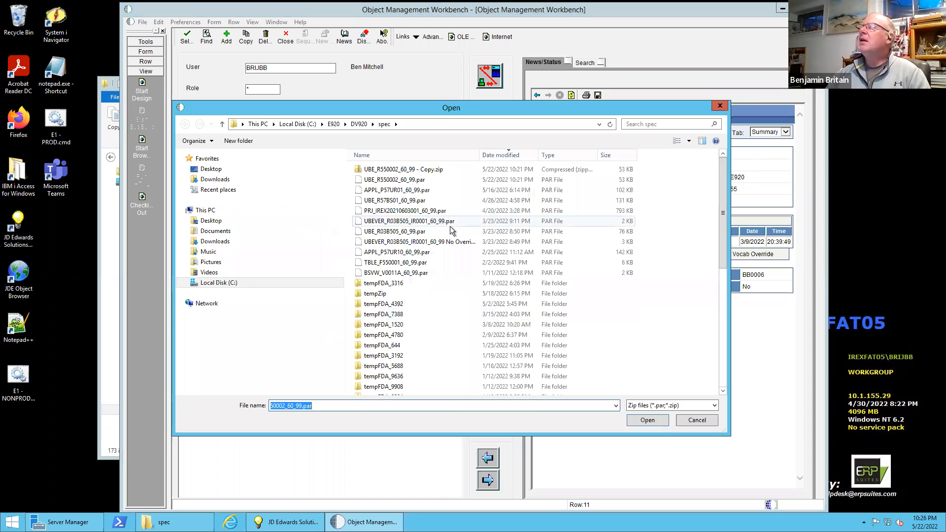
click(389, 181)
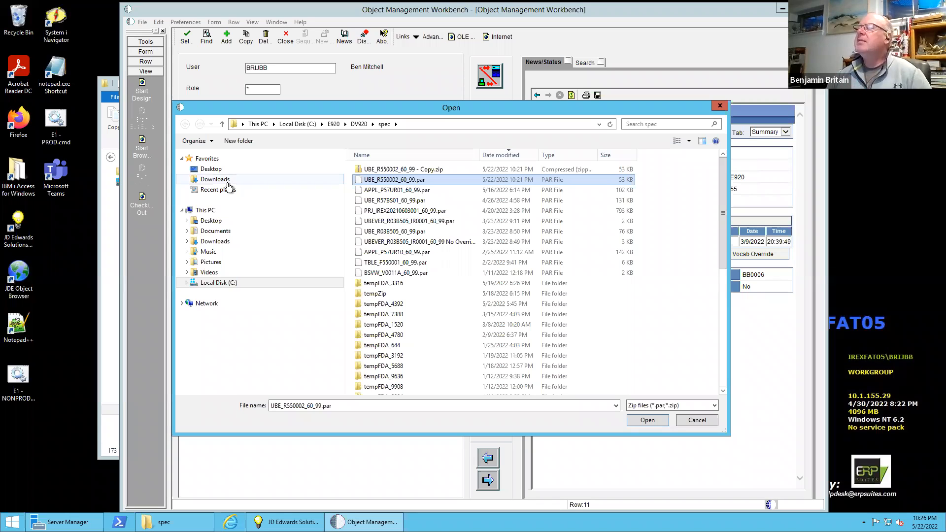
click(385, 191)
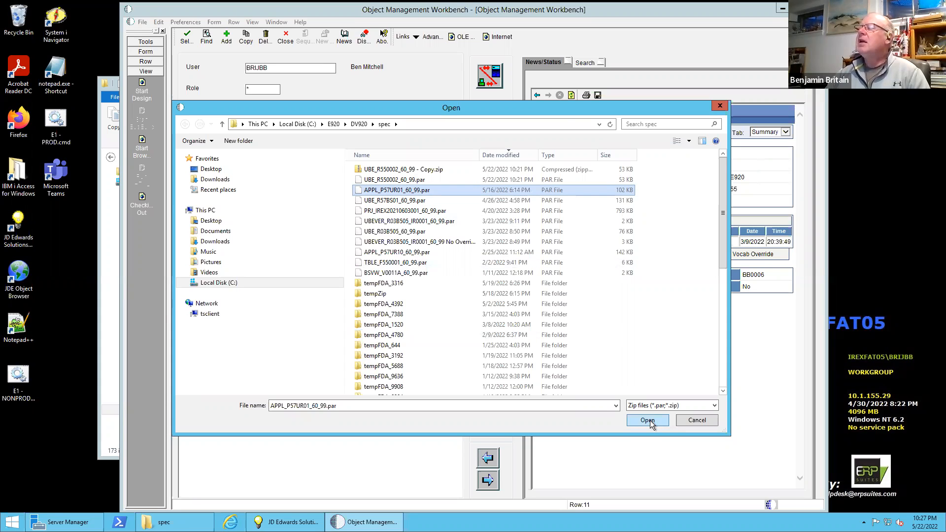
key(Return)
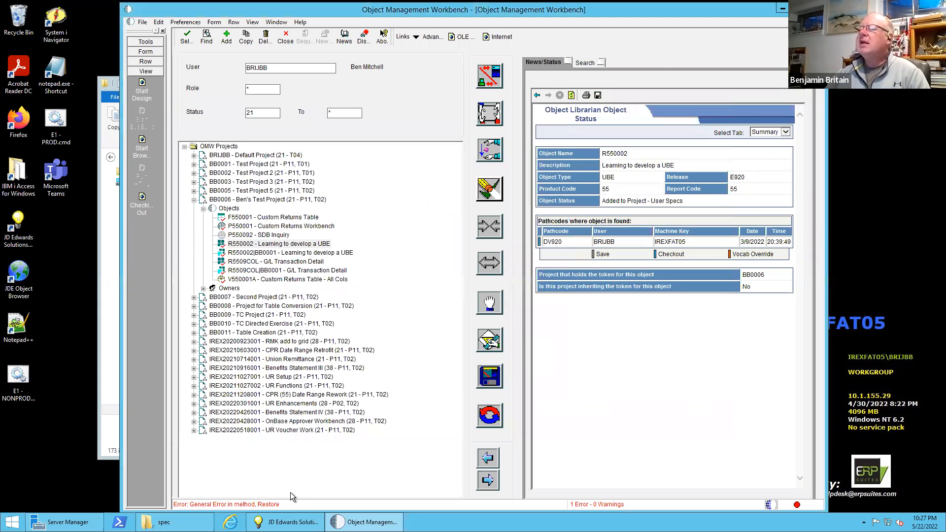
Restore report R550002 over its local specifications from UBE_R550002_60_99.par, using the ZIP file restore type.
click(263, 247)
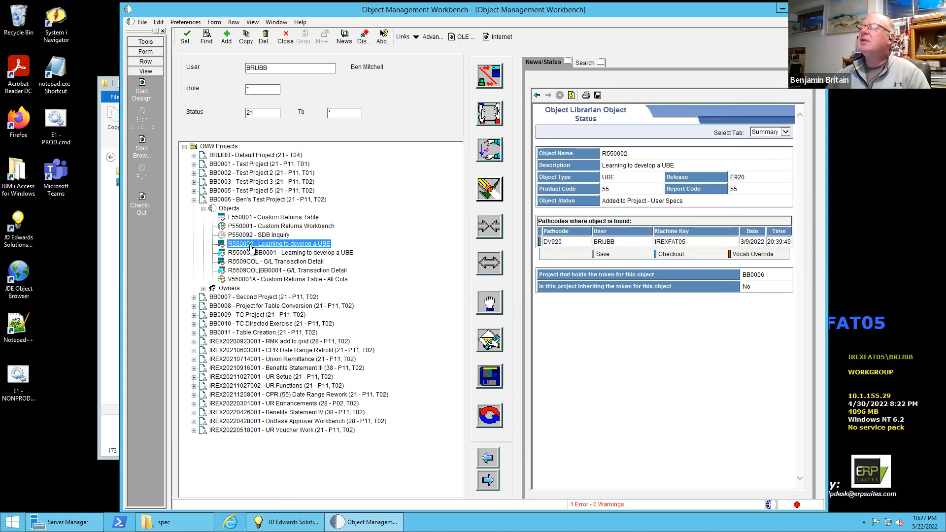
click(490, 416)
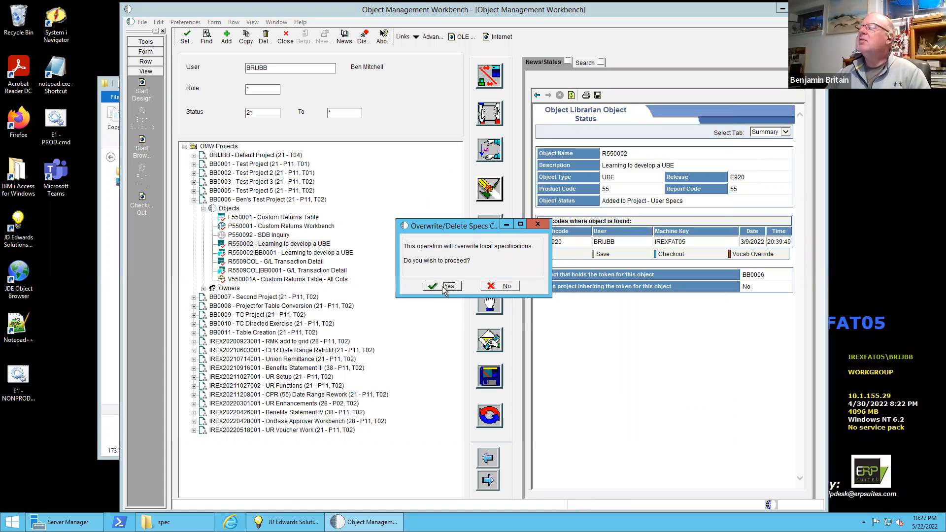
click(442, 286)
click(453, 308)
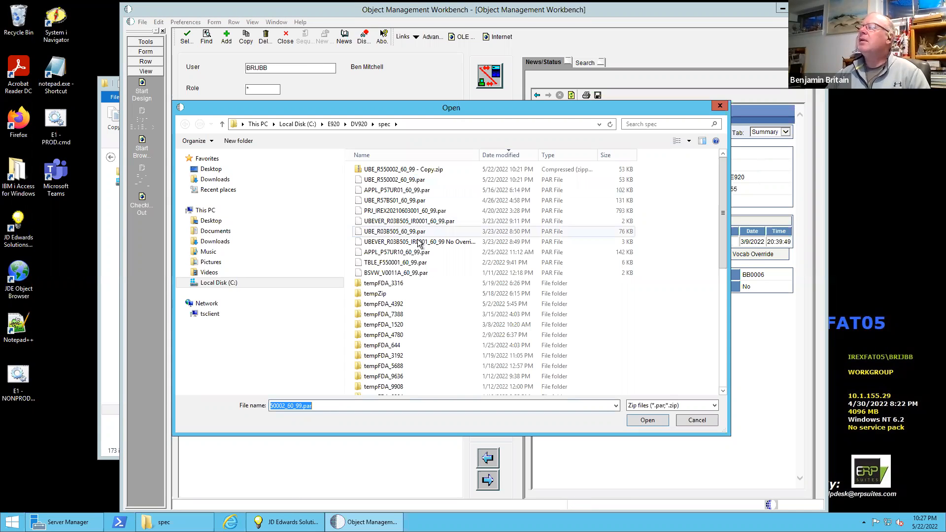
click(385, 180)
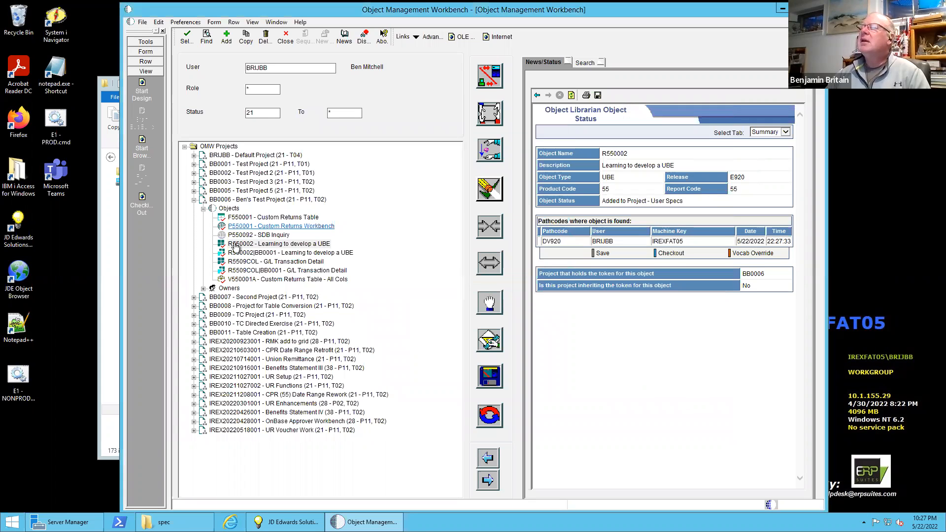
Open R550002 in Report Design Aid to check its restored sections, and return to the project list.
click(489, 340)
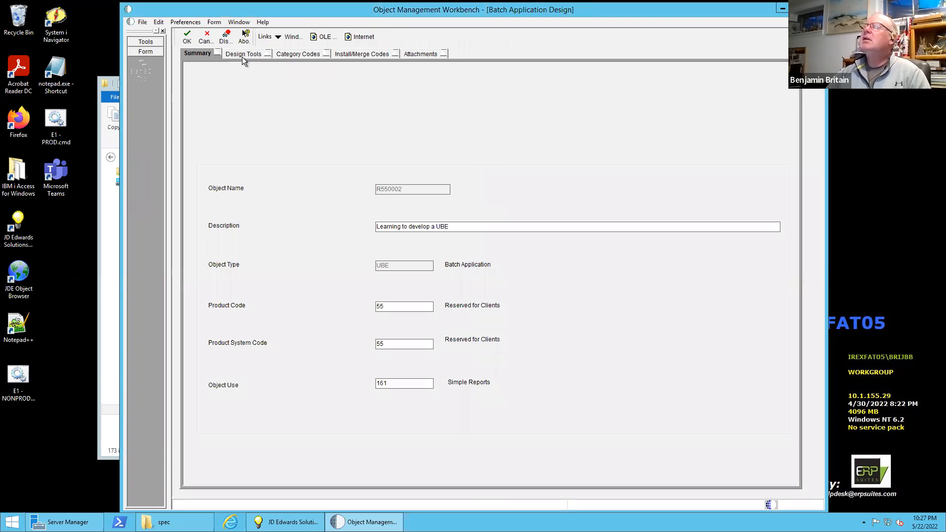
click(243, 54)
click(274, 207)
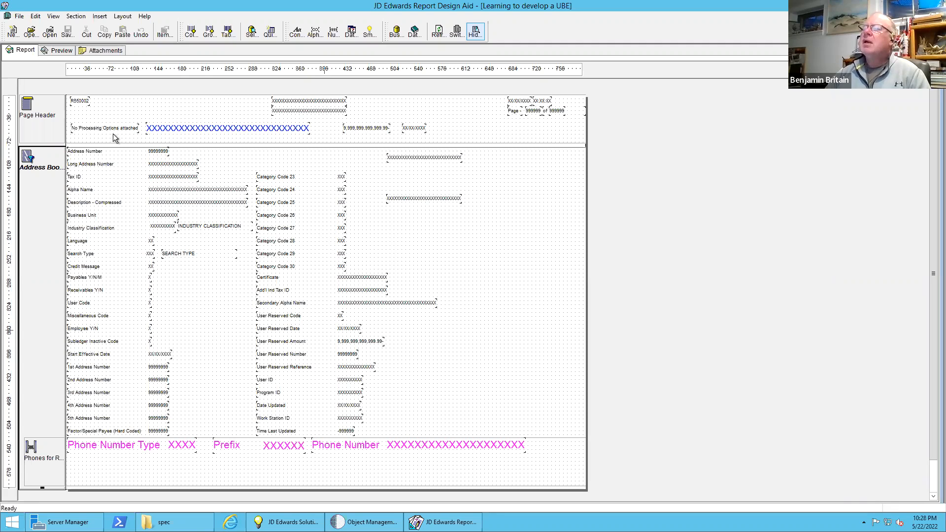
click(22, 17)
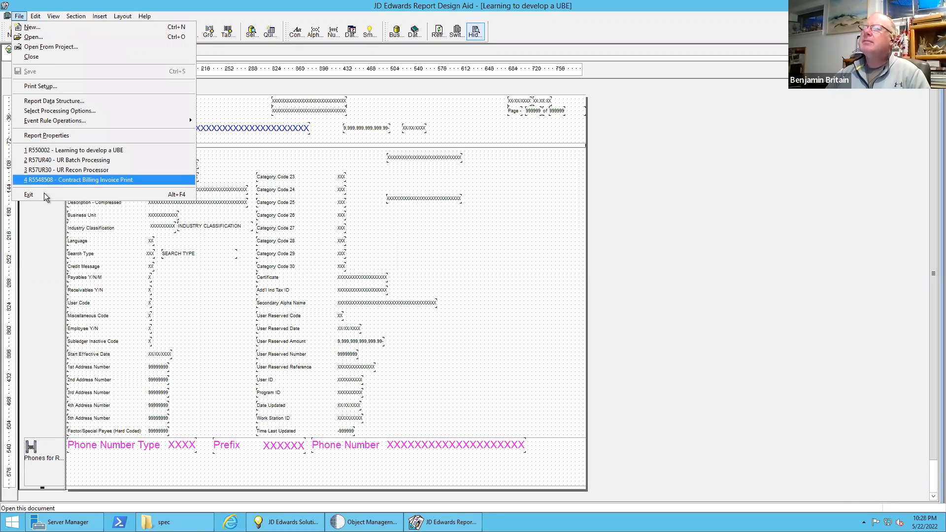
click(43, 193)
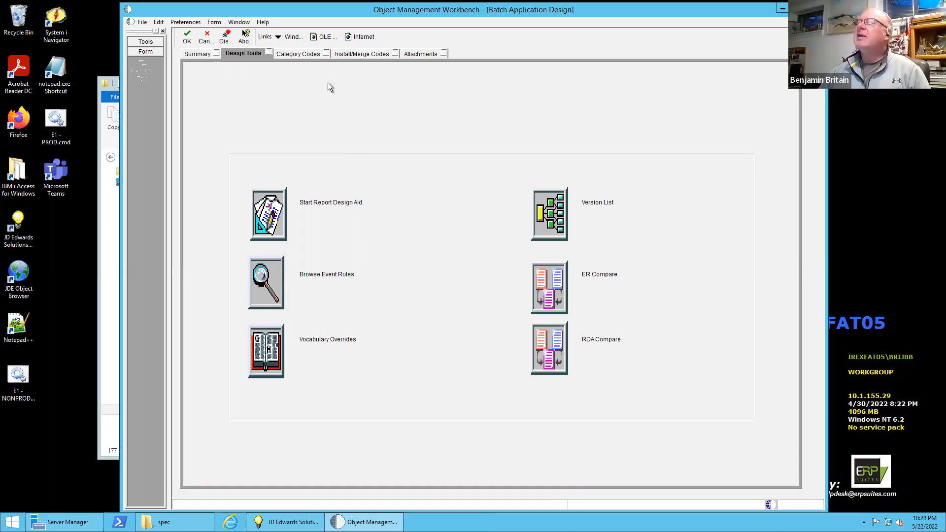
click(207, 36)
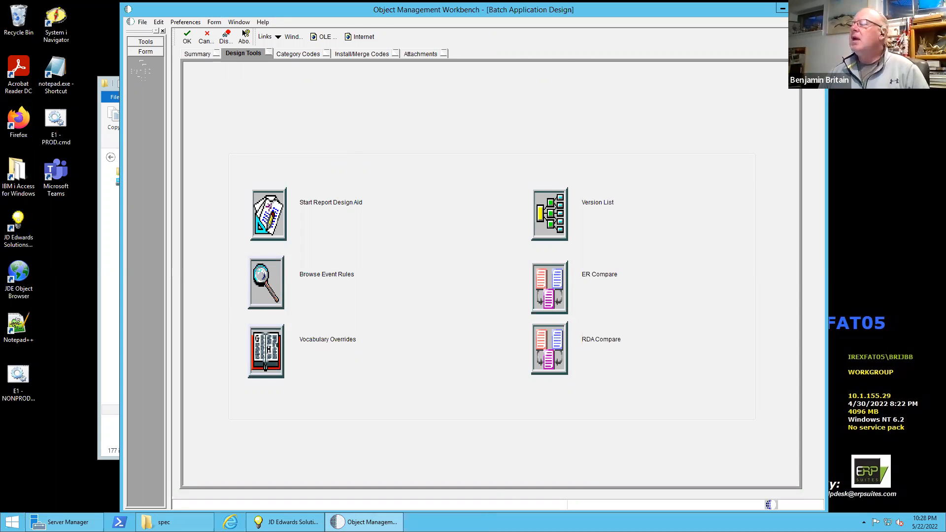
Reposition the spec folder window in File Explorer and return to Object Management Workbench.
click(176, 522)
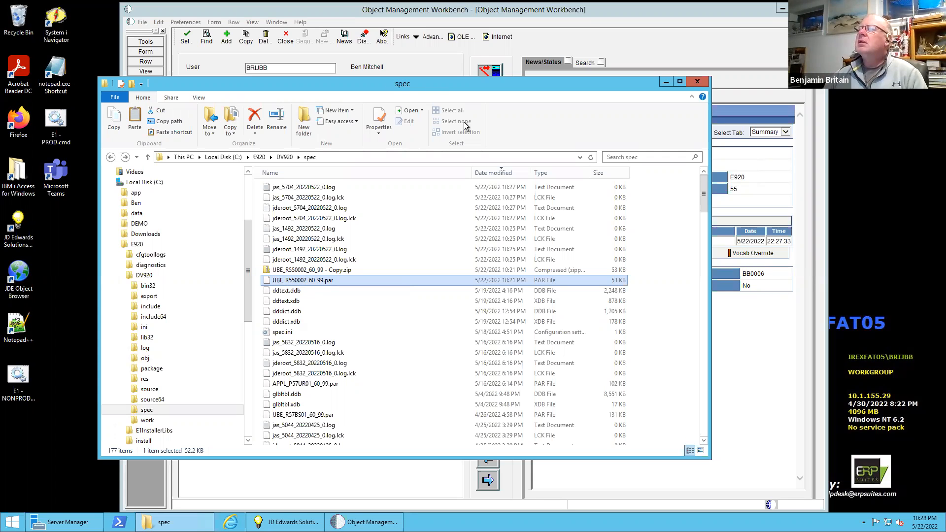
drag(398, 82, 500, 171)
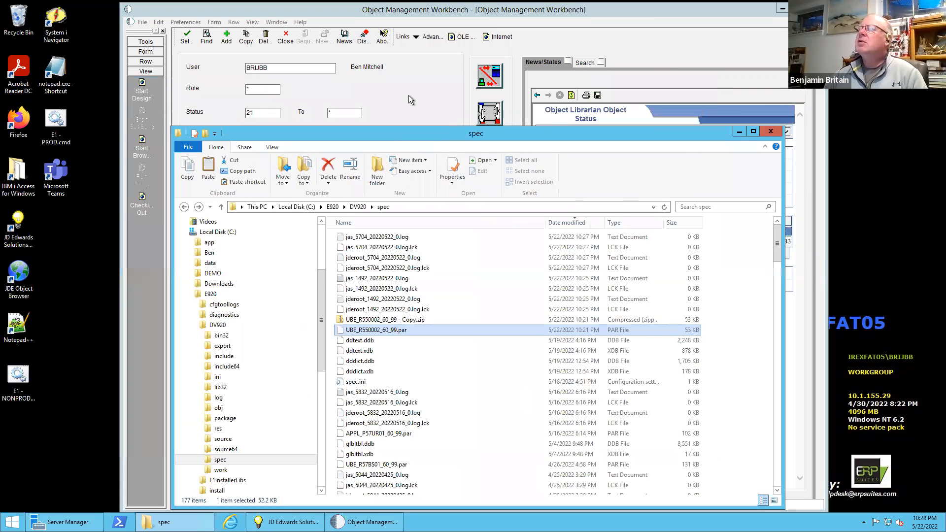
click(409, 96)
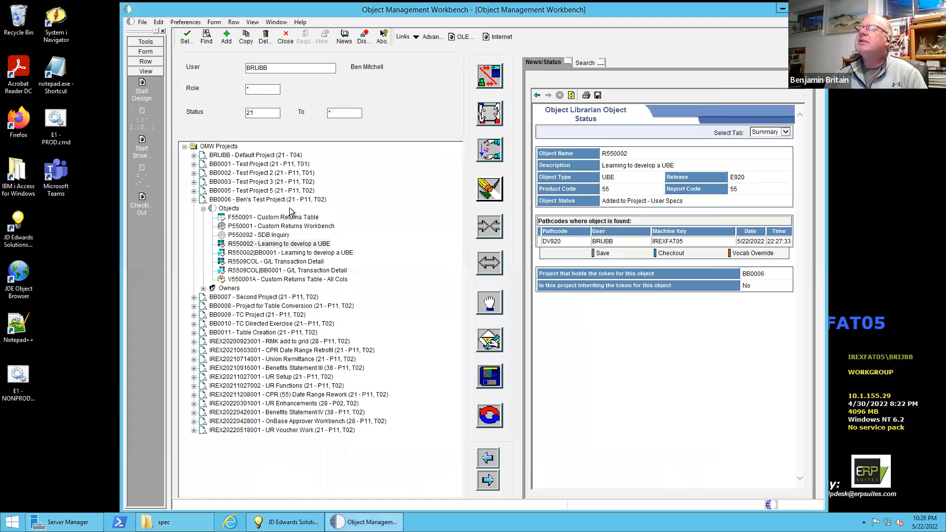
Save table F550001 as a ZIP-type PAR file in C:\E920\DV920\spec, replacing the existing file, and check it in the spec folder.
click(243, 218)
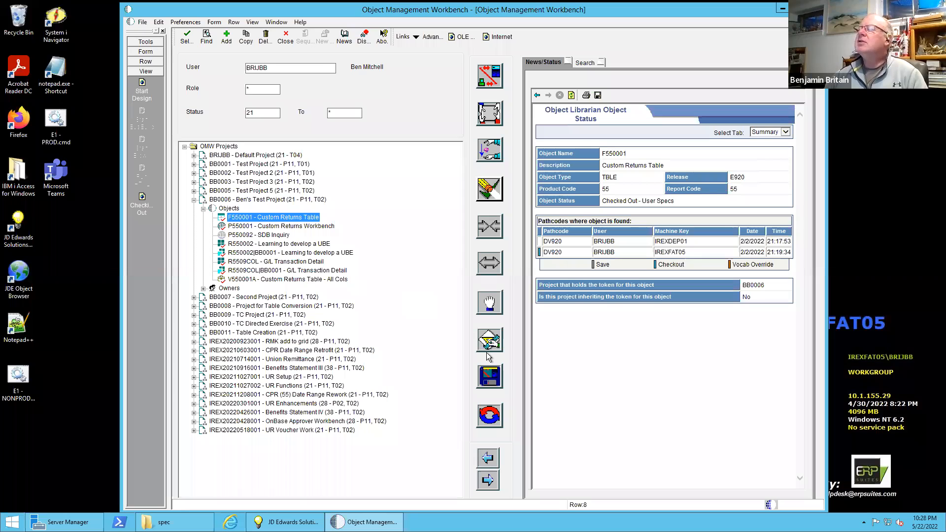
click(488, 377)
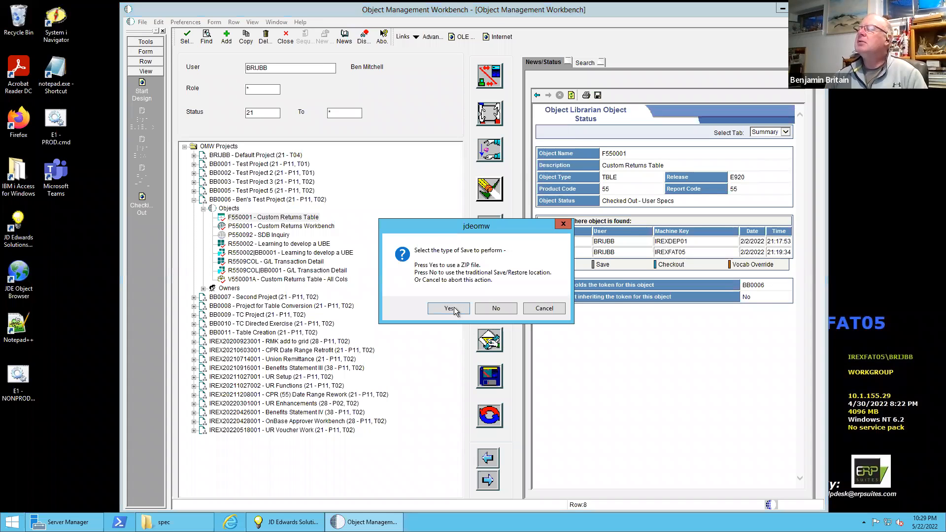
click(453, 309)
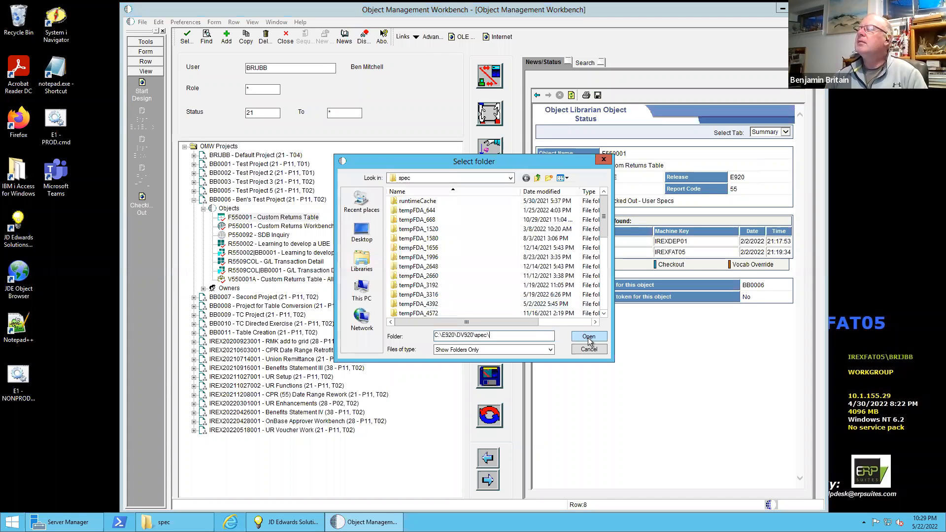
click(585, 335)
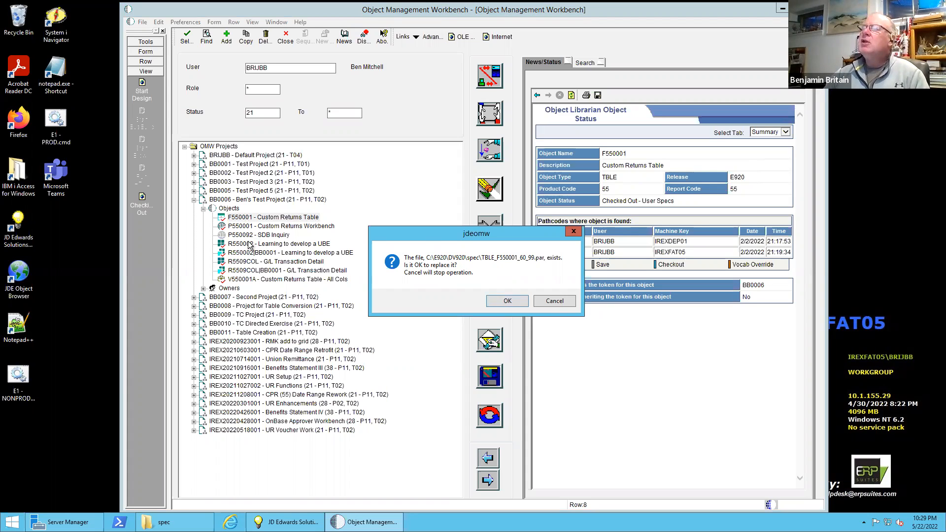
click(501, 303)
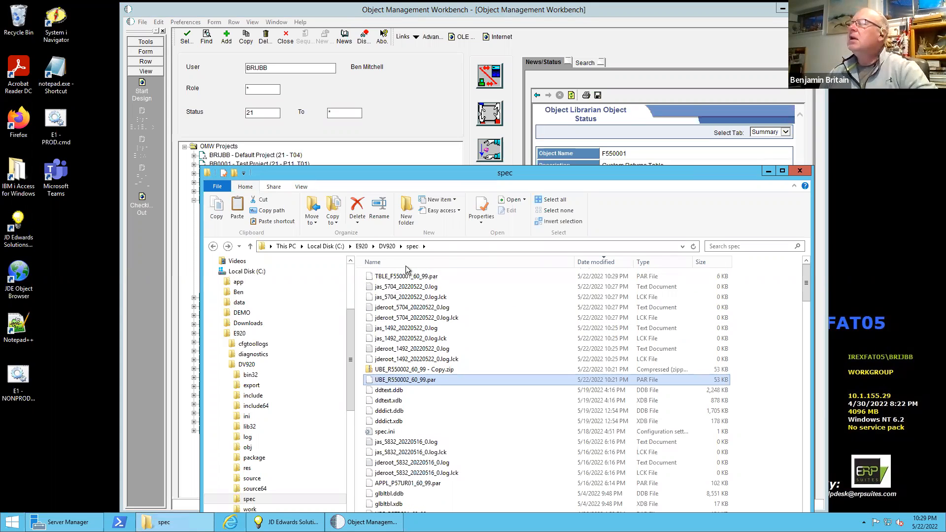
click(403, 277)
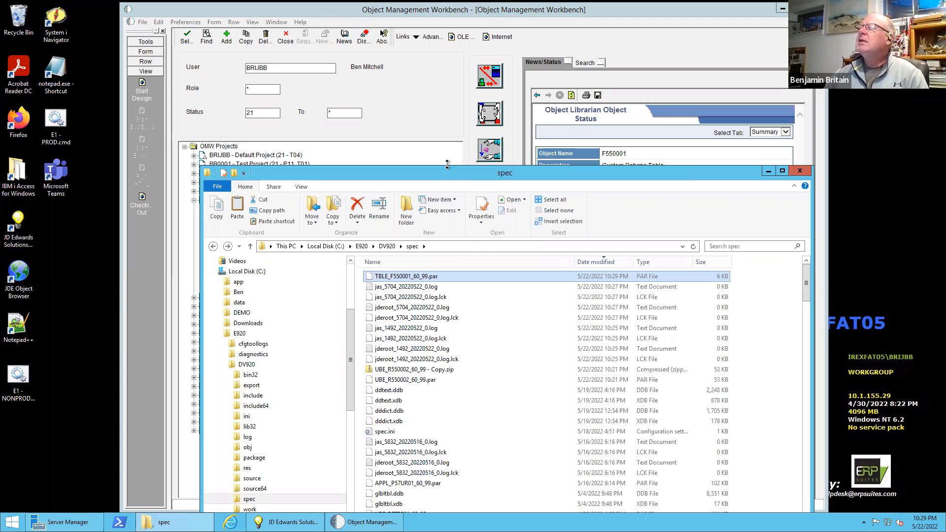
click(418, 104)
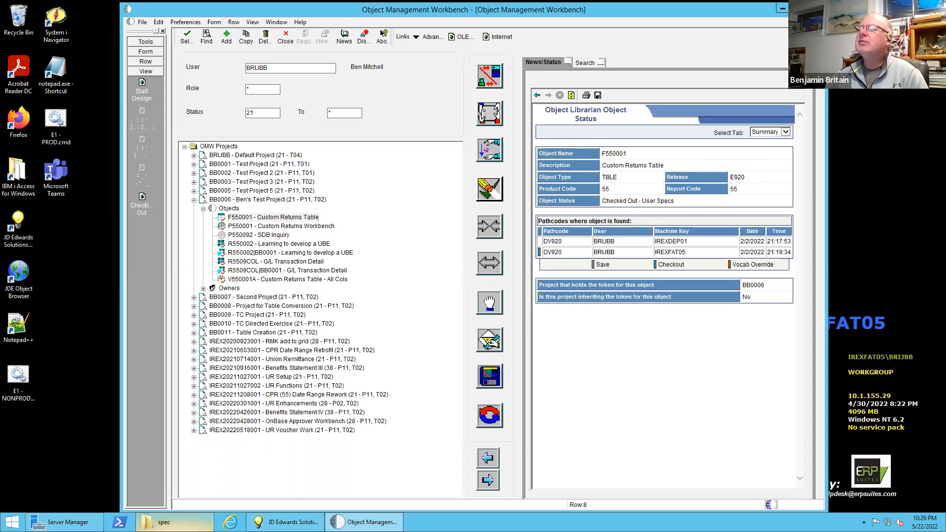
In a new File Explorer window, open the developer's personal folder on Local Disk (C:) and look inside its Archive subfolder.
mouse_move(168, 522)
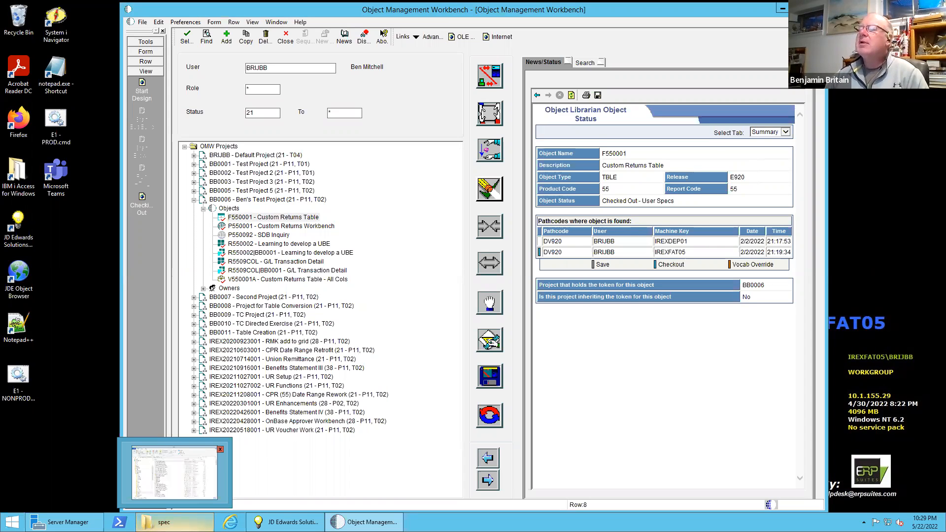
right_click(189, 519)
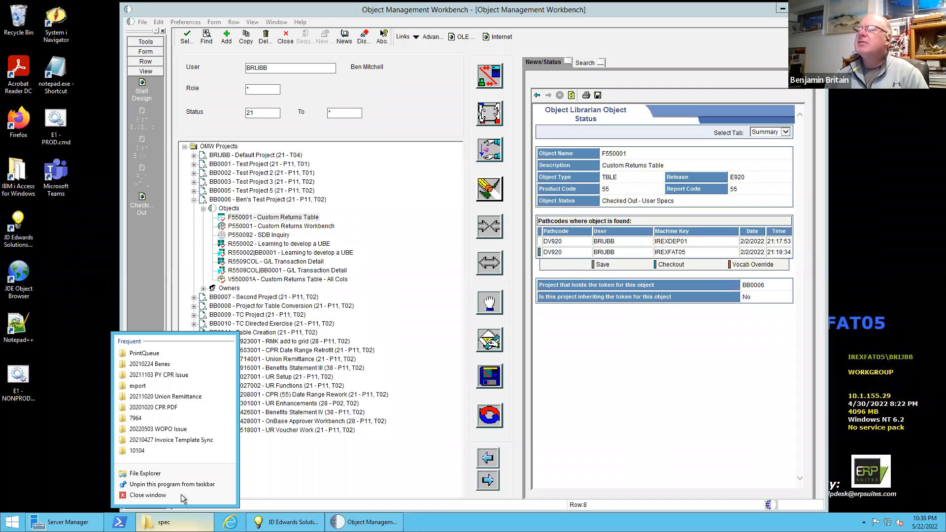
click(161, 474)
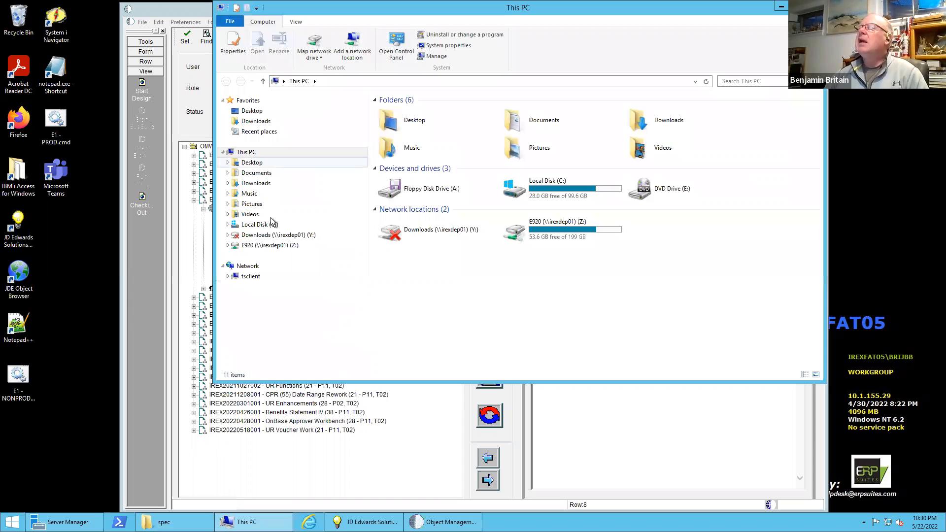
click(228, 225)
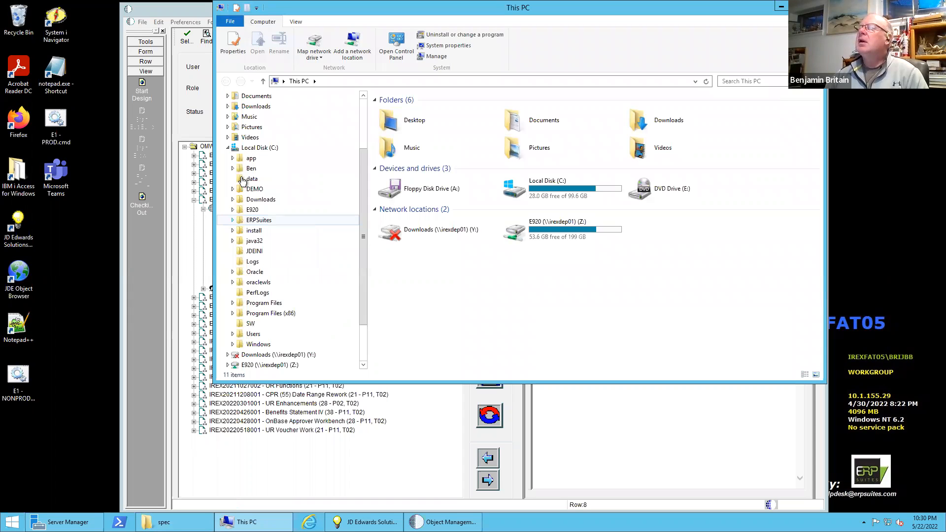
click(251, 170)
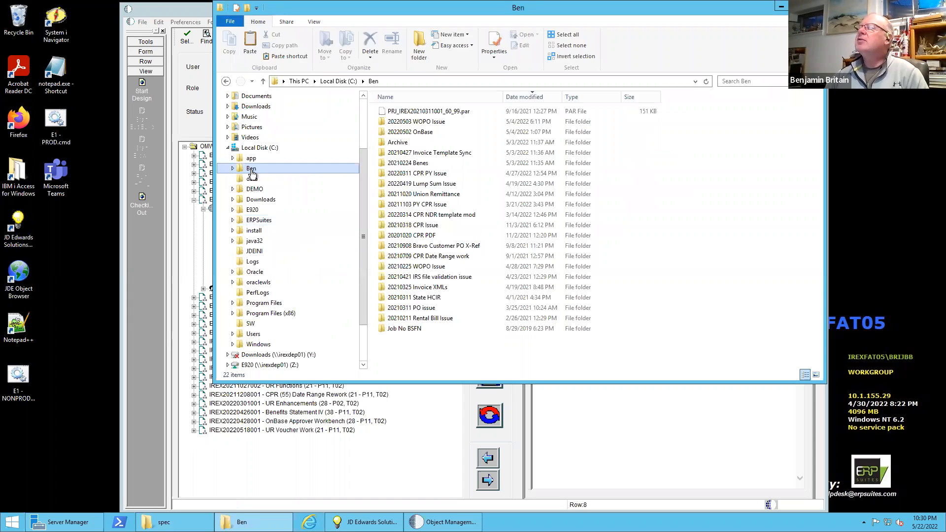
double_click(389, 143)
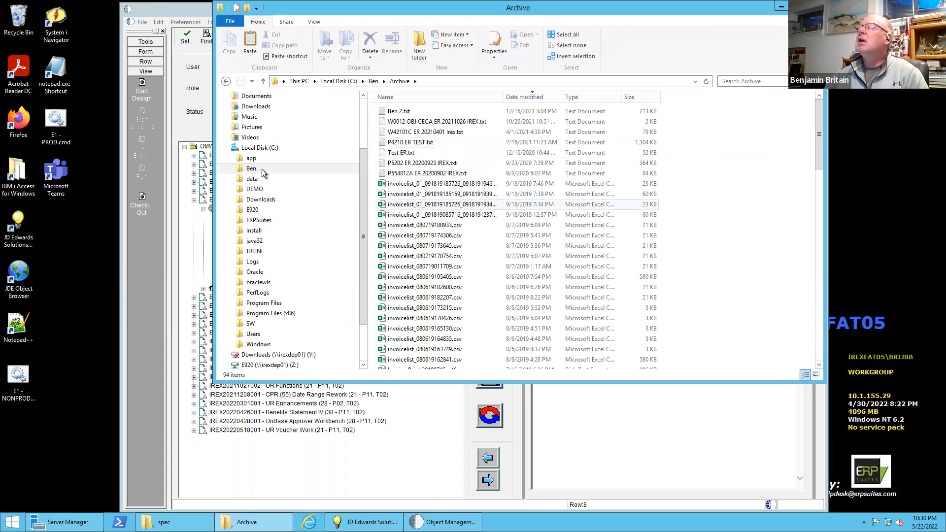
click(373, 83)
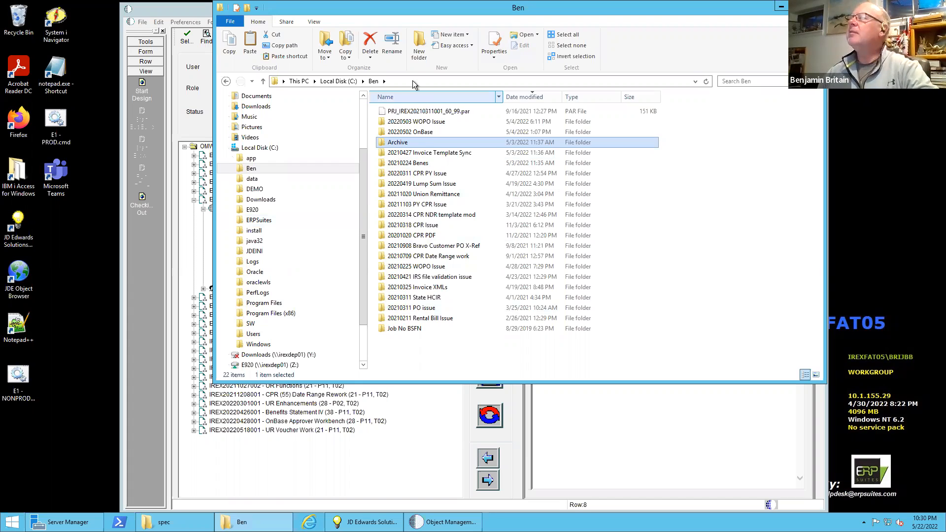
Create a folder named "Archive on 20220522 files" in the personal folder on C: and open it.
click(421, 48)
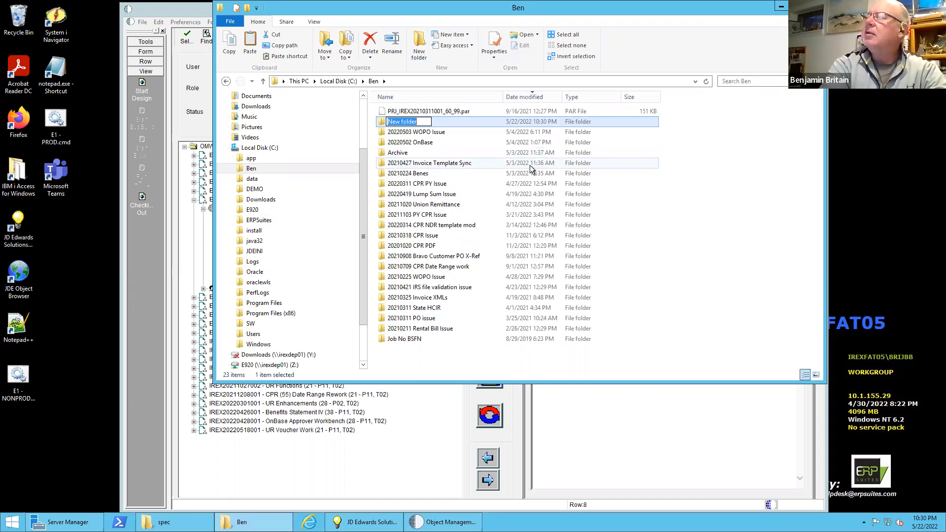
text(A)
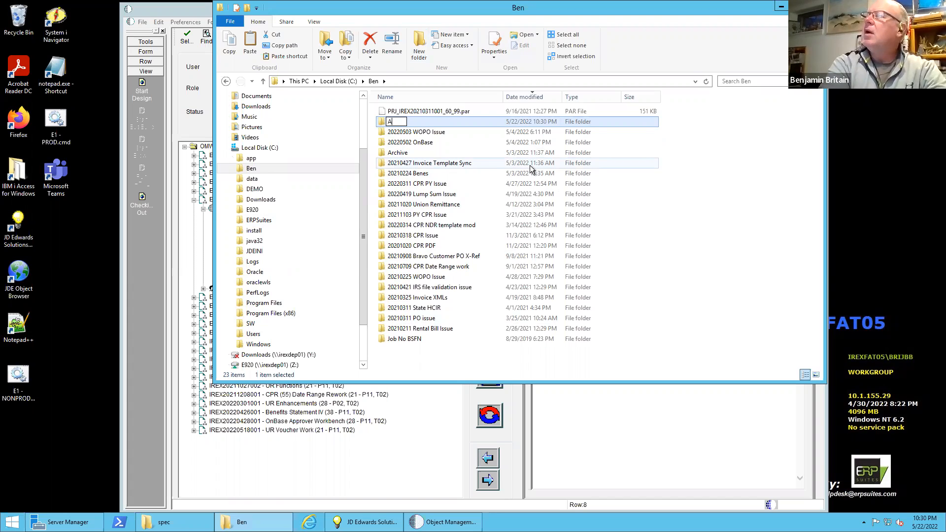
text(rchive)
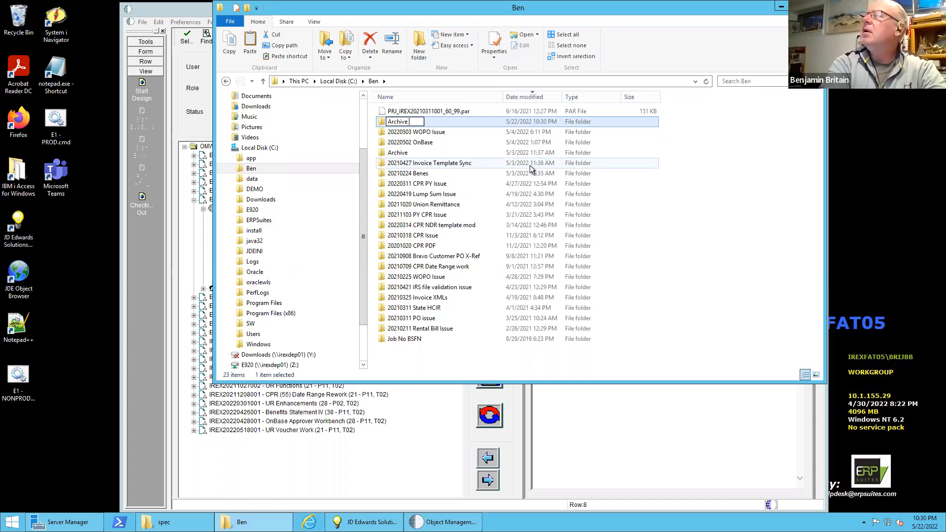
text( of)
key(BackSpace)
key(BackSpace)
key(BackSpace)
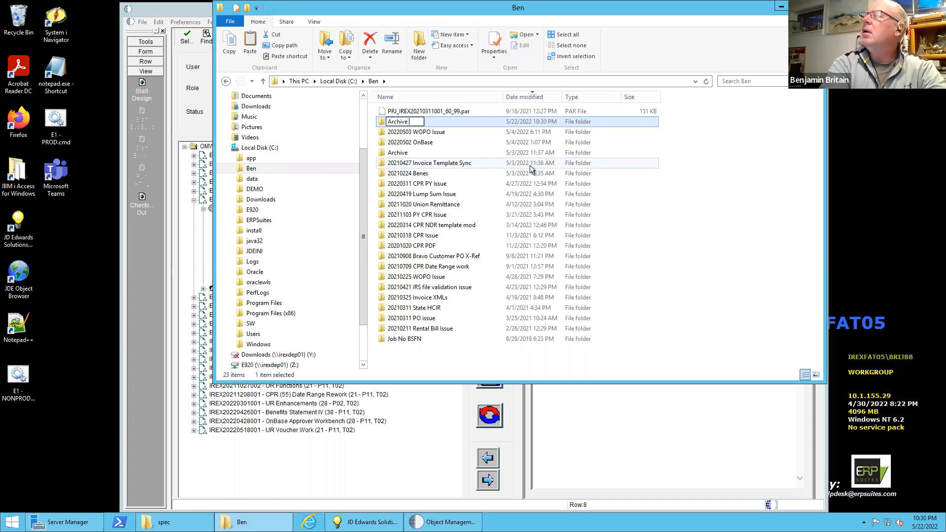
text(on)
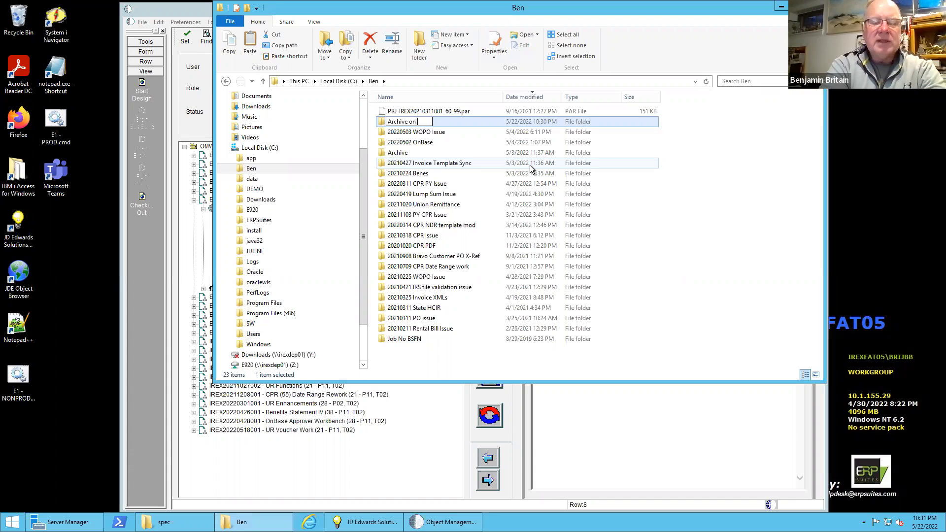
text(20)
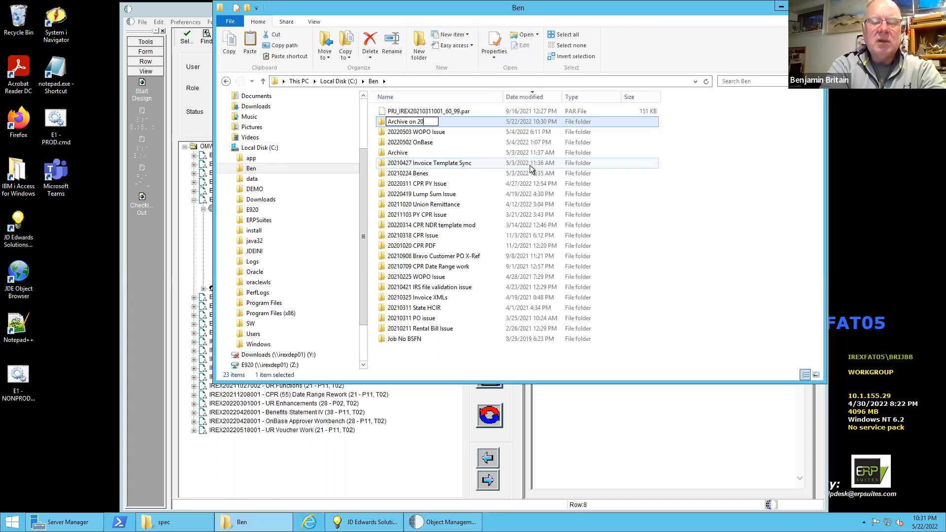
text(22)
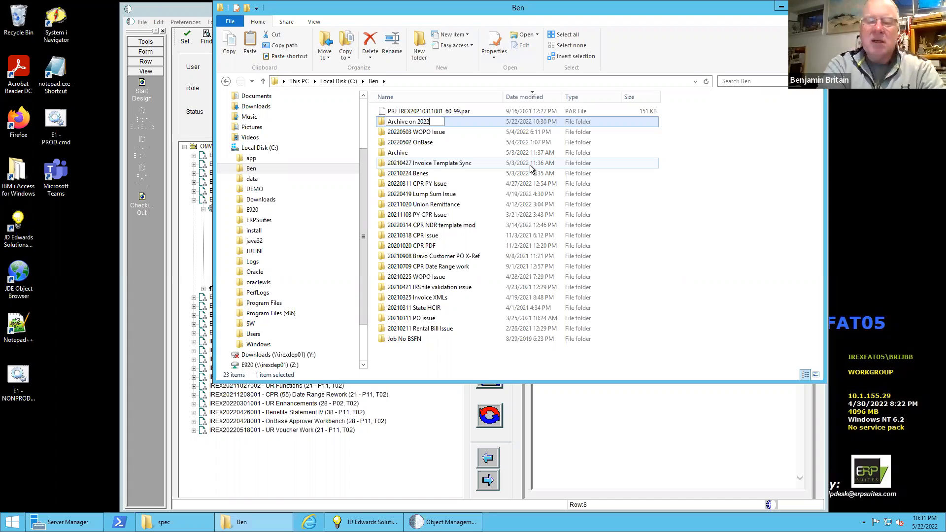
text(05)
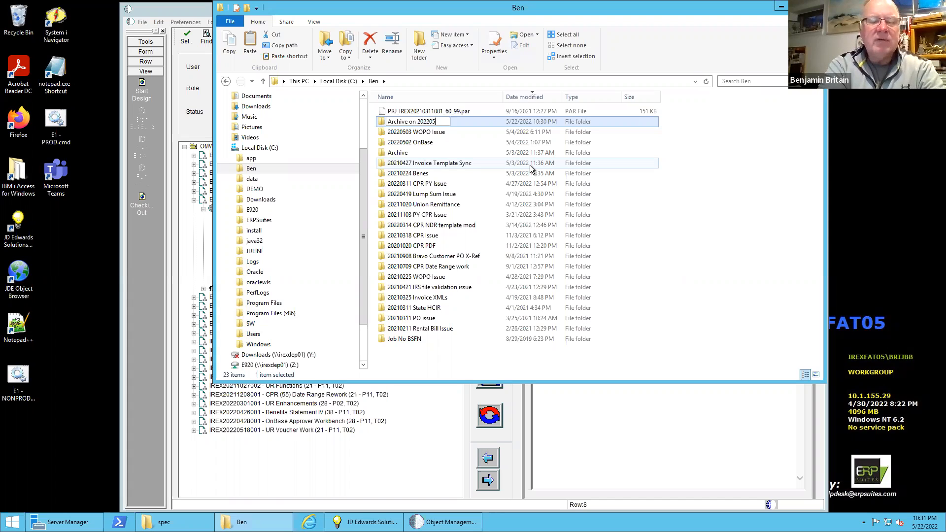
text(22)
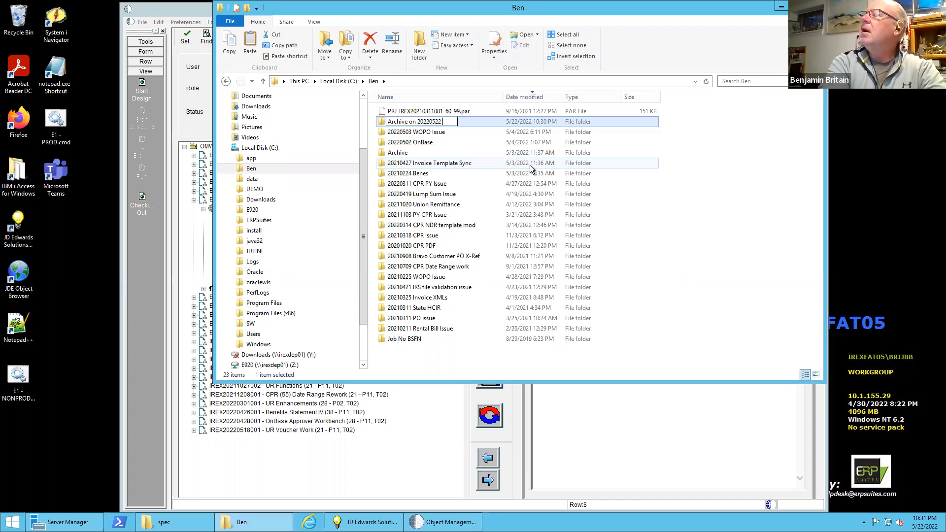
text( files)
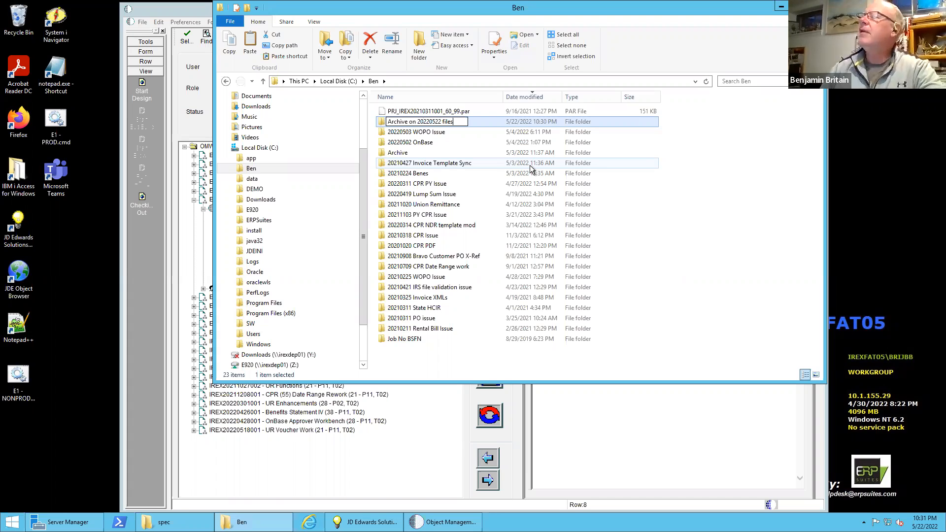
click(381, 125)
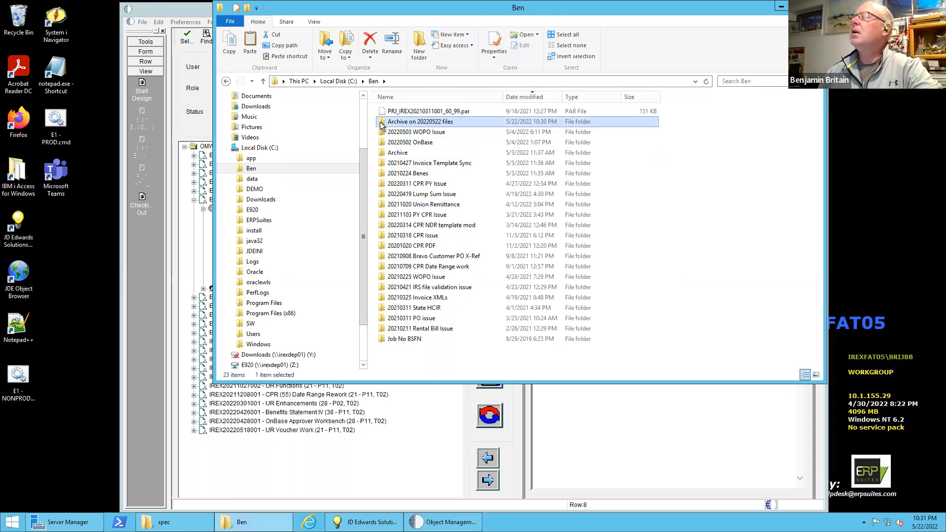
double_click(380, 125)
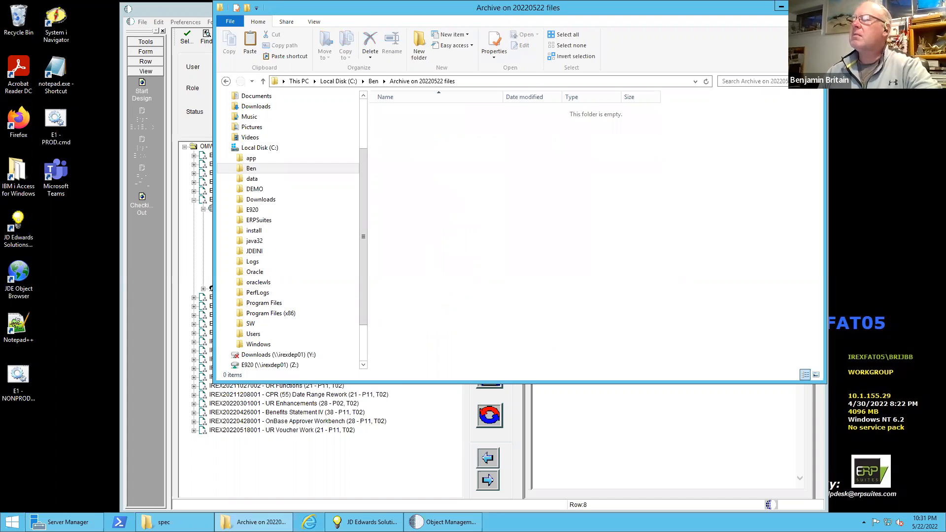
Move TBLE_F550001_60_99.par from the spec folder into "Archive on 20220522 files", granting administrator permission.
key(alt+Tab)
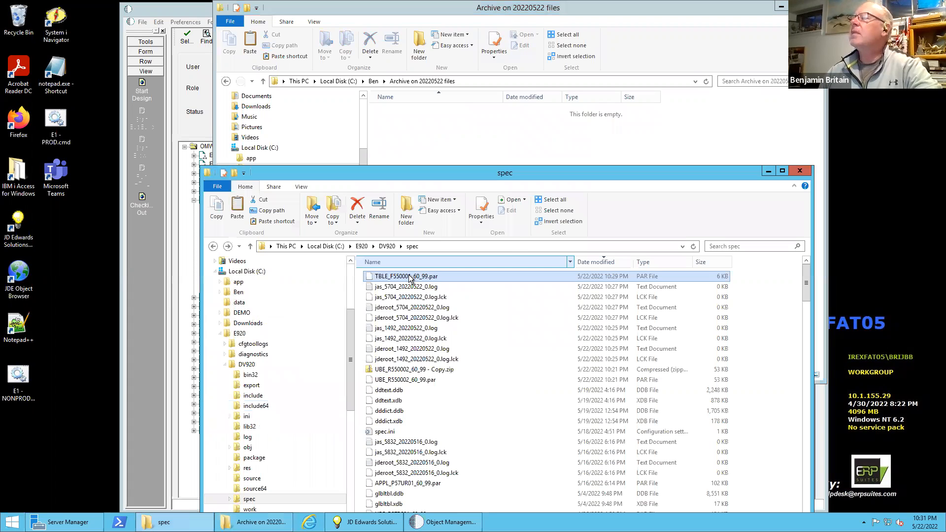
drag(583, 148, 583, 147)
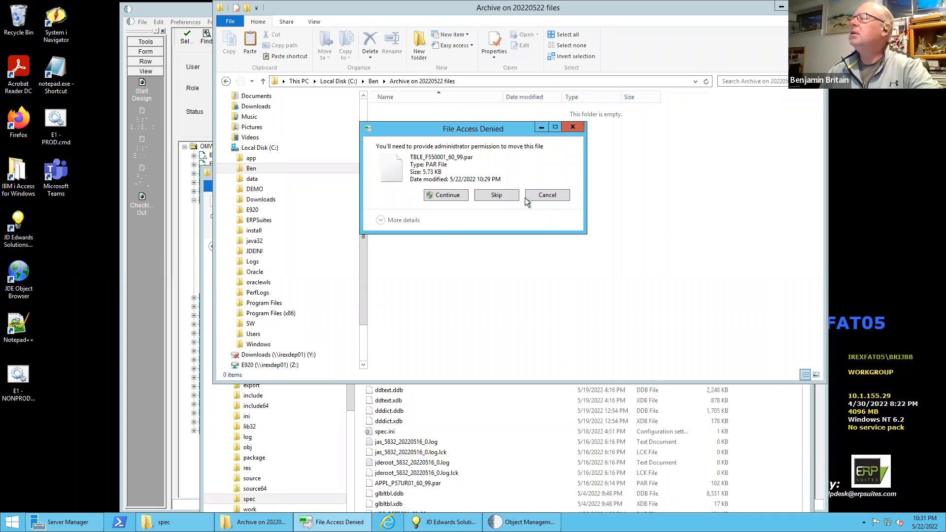
click(447, 195)
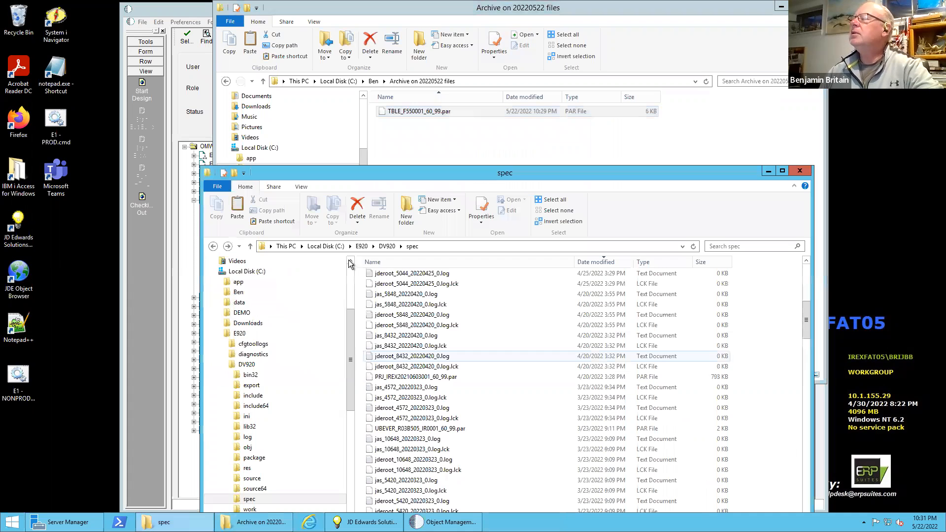
Move UBE_R550002_60_99.par from the spec folder into "Archive on 20220522 files", granting administrator permission.
scroll(764, 291, up, 8)
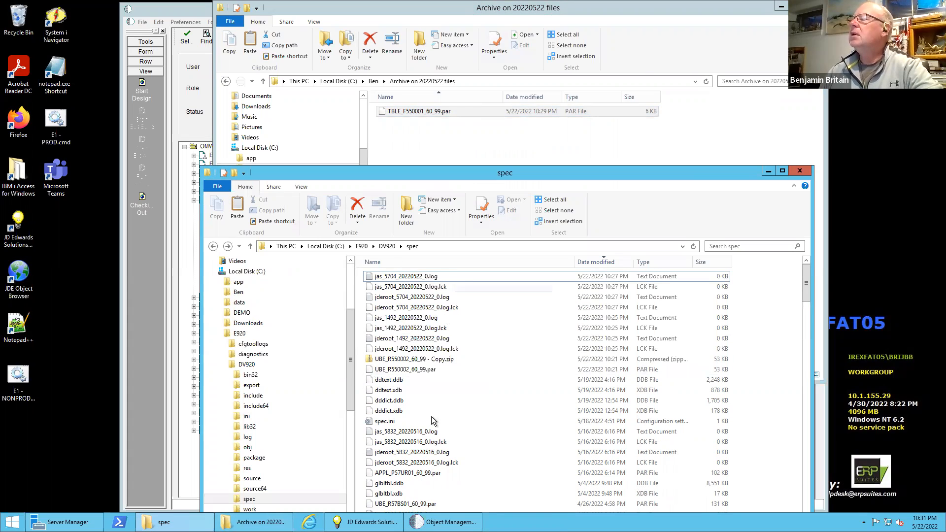
click(393, 505)
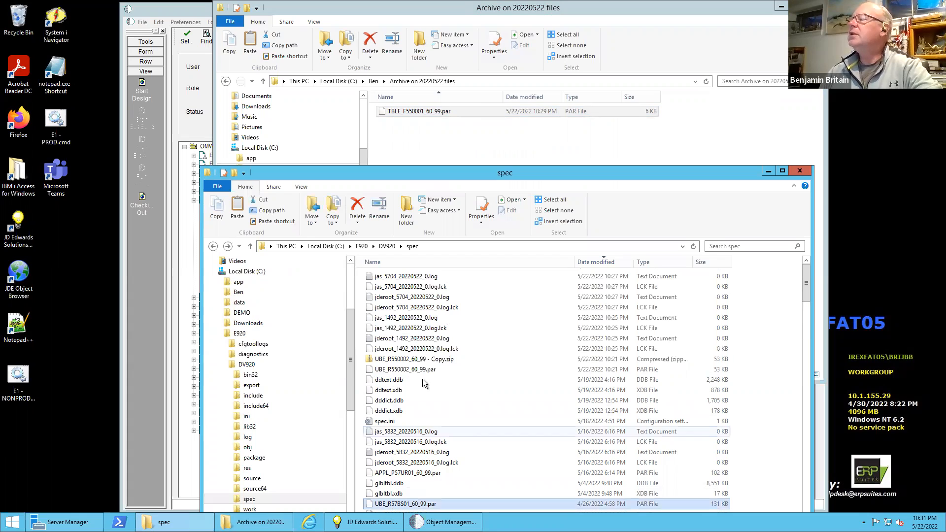
click(394, 373)
drag(538, 140, 537, 139)
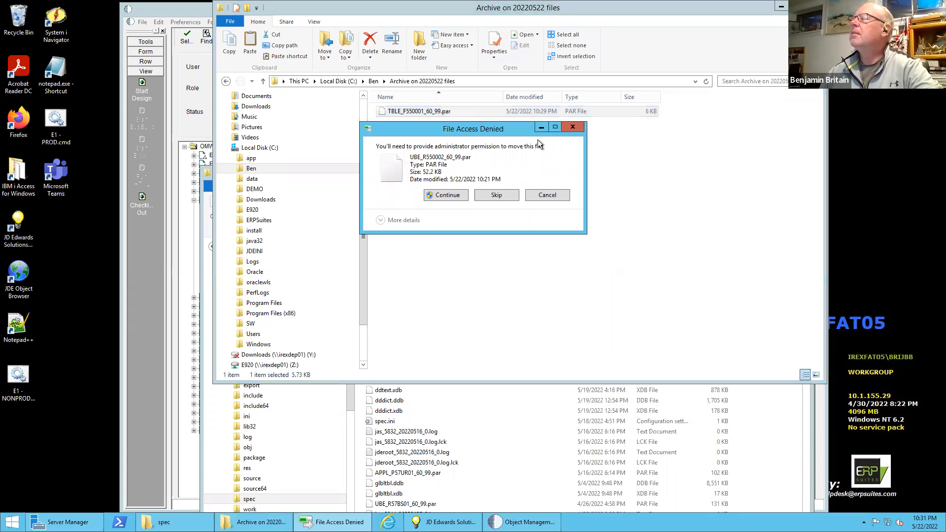
click(448, 195)
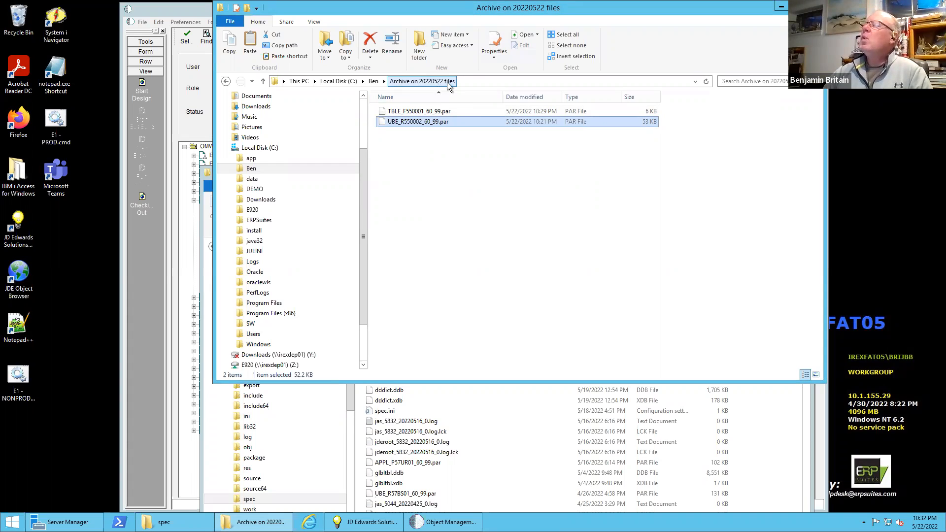
Create a folder named "Archive on 20220422 files" in the personal folder on C: and sort the folder list by name, descending.
click(373, 82)
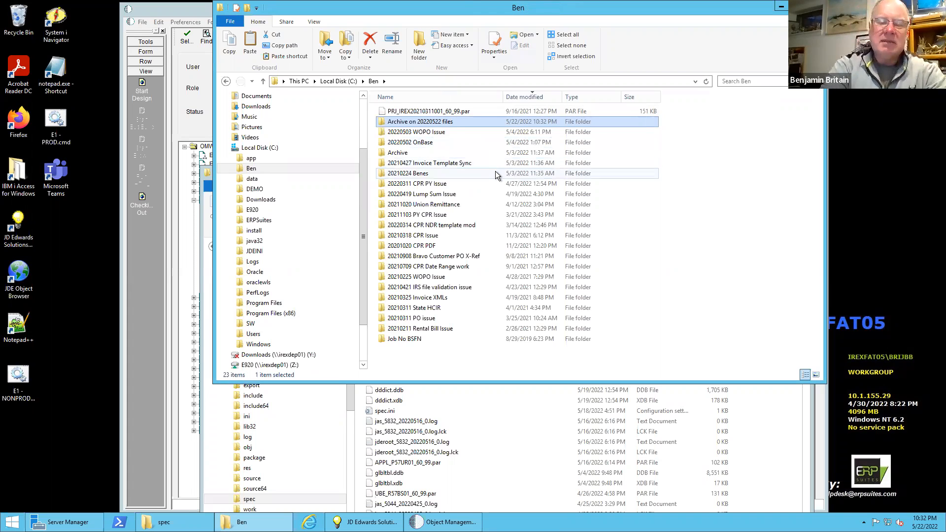
click(417, 41)
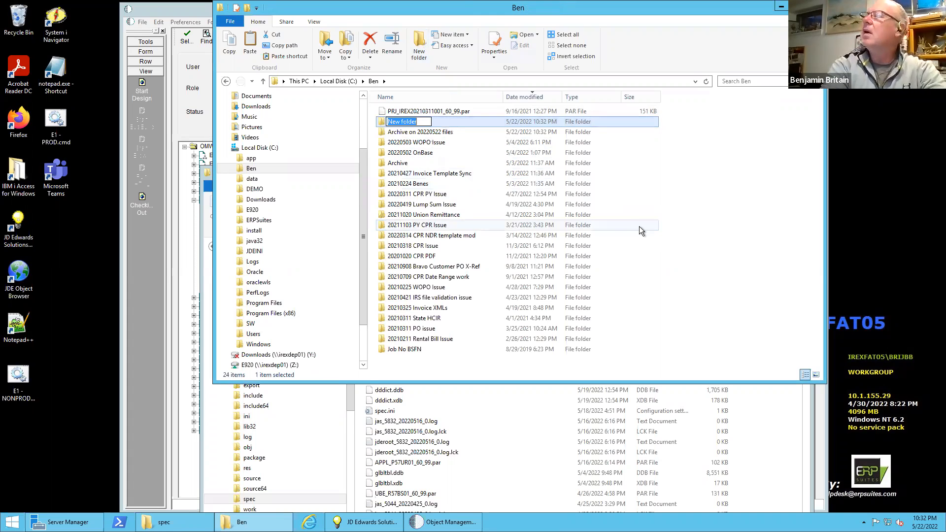
text(Archiv)
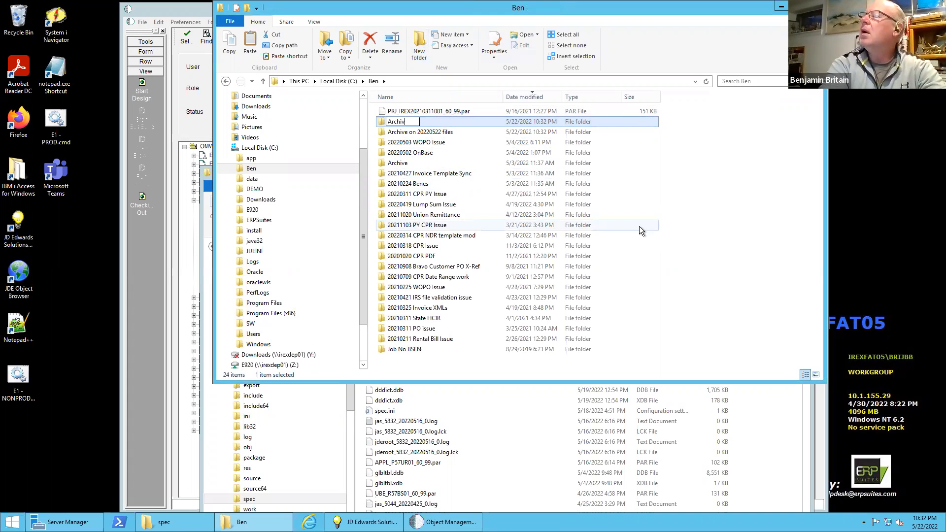
text(e on)
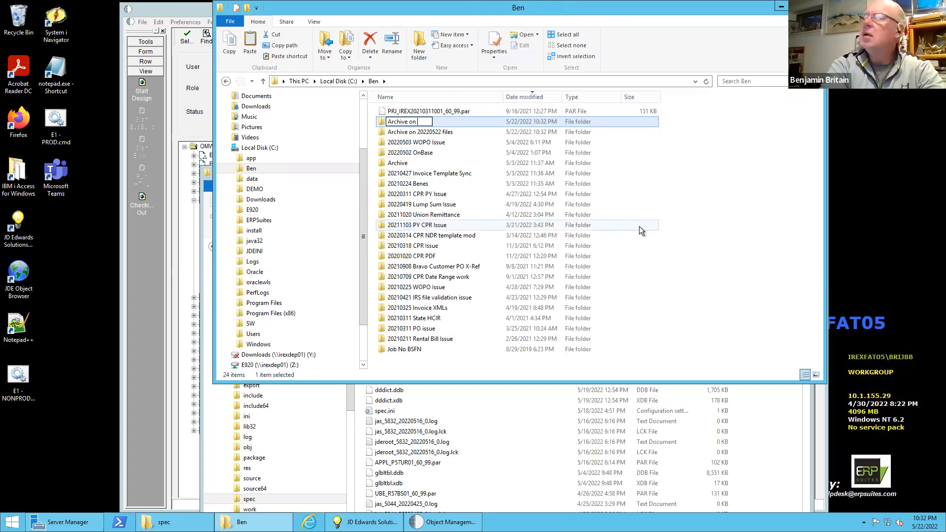
text( 2022)
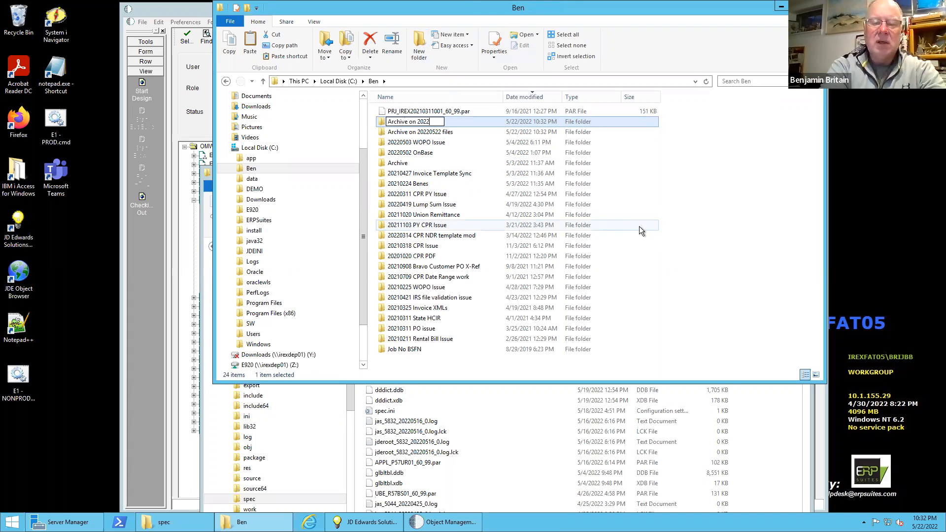
text(0422 files)
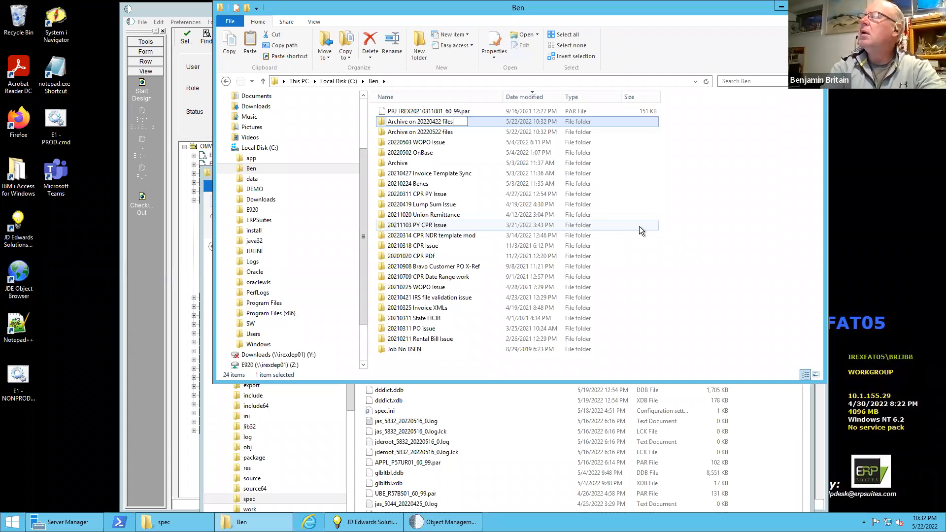
key(Return)
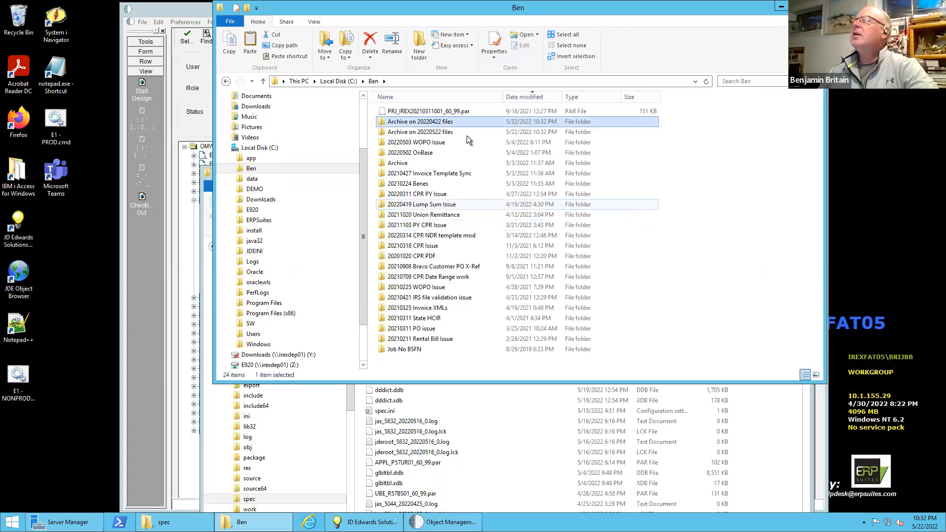
click(421, 95)
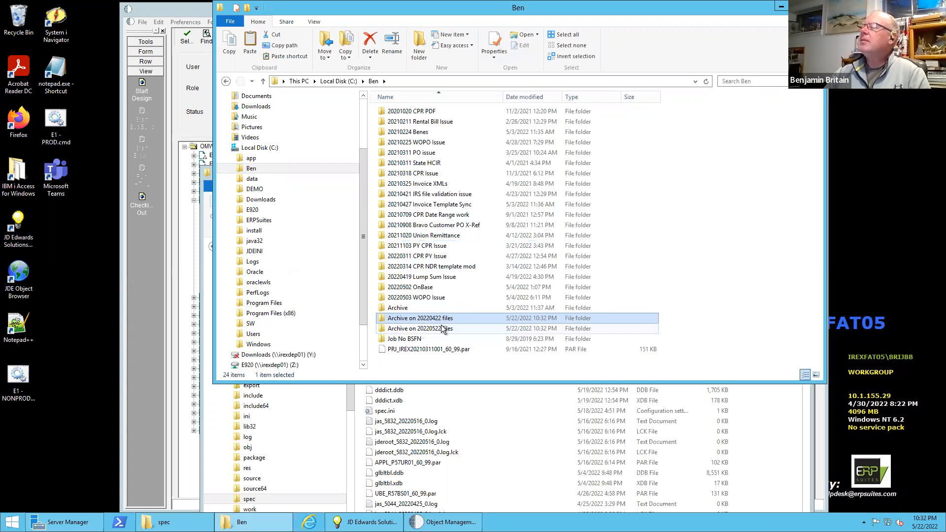
click(447, 93)
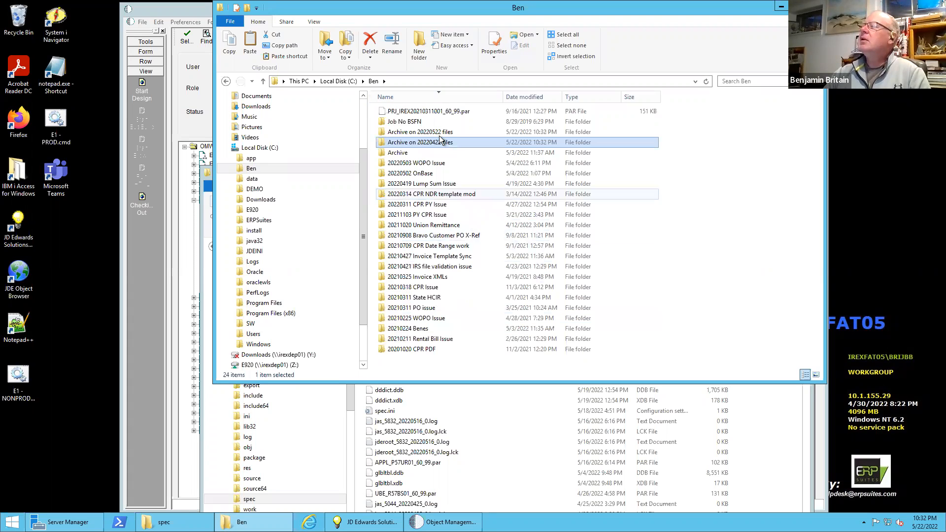
mouse_move(436, 134)
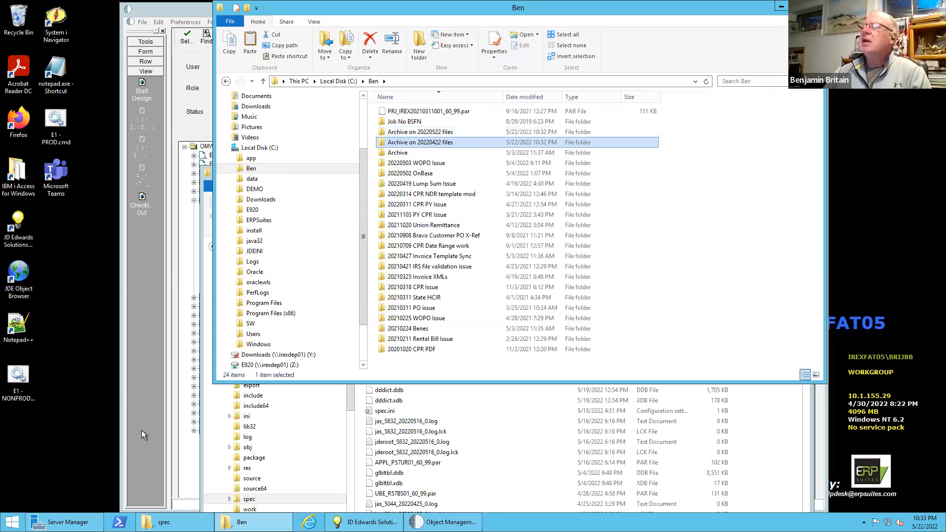
click(168, 350)
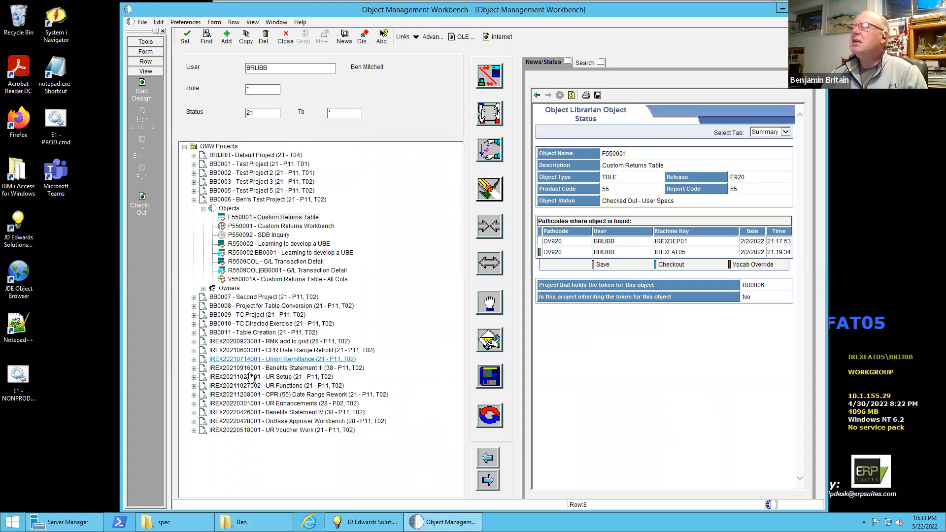
double_click(203, 367)
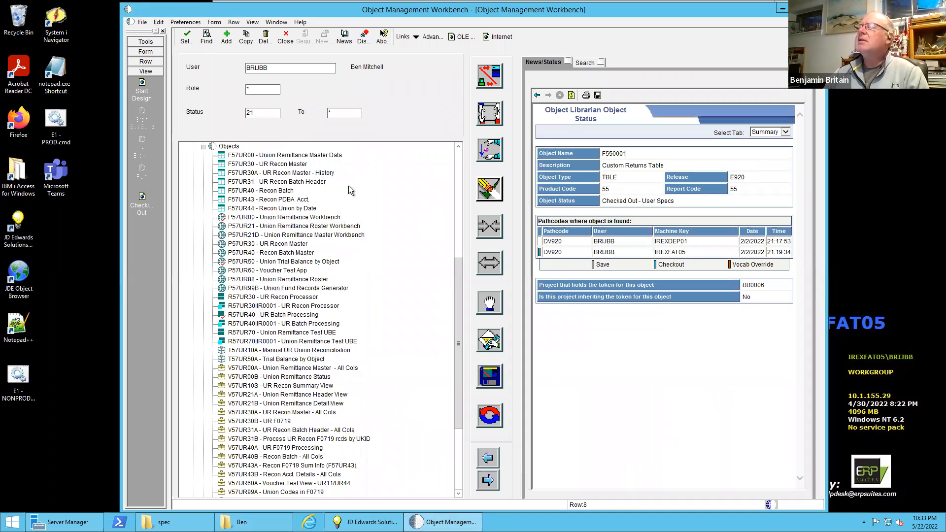
click(456, 442)
drag(456, 442, 462, 312)
scroll(351, 329, up, 2)
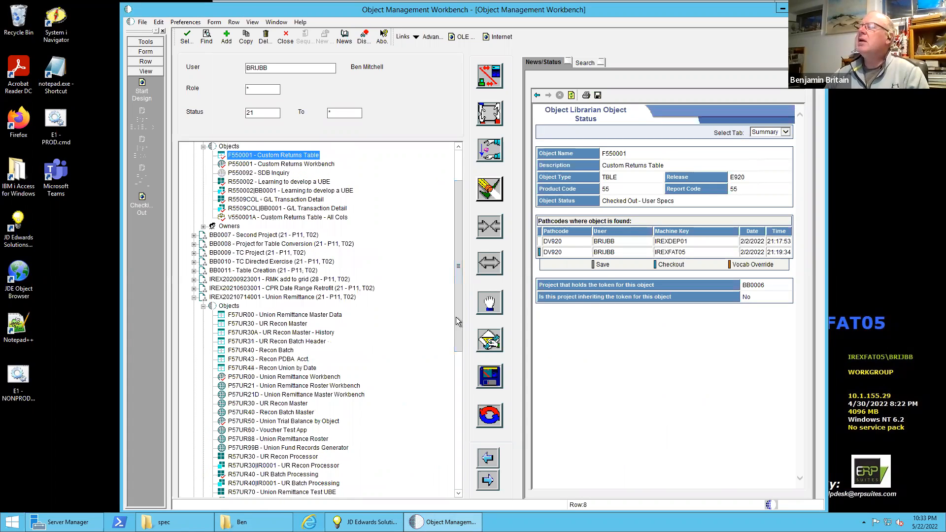
scroll(339, 244, up, 3)
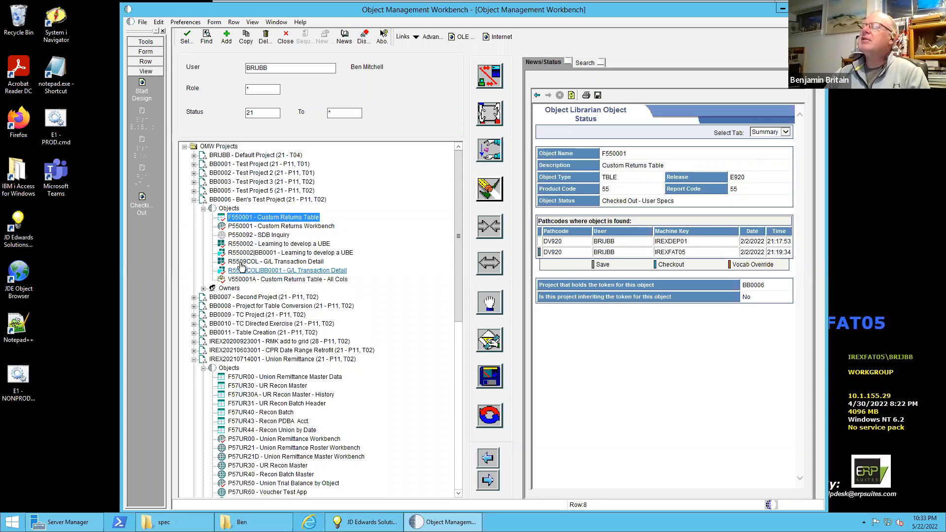
Save the whole project BB0006 - Ben's Test Project as a ZIP-type save file in C:\E920\DV920\spec\.
click(243, 200)
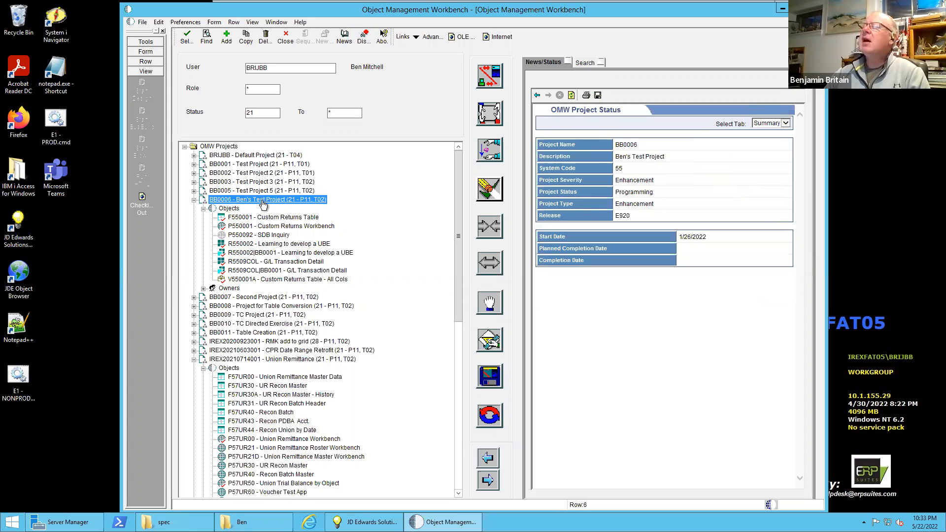
click(490, 384)
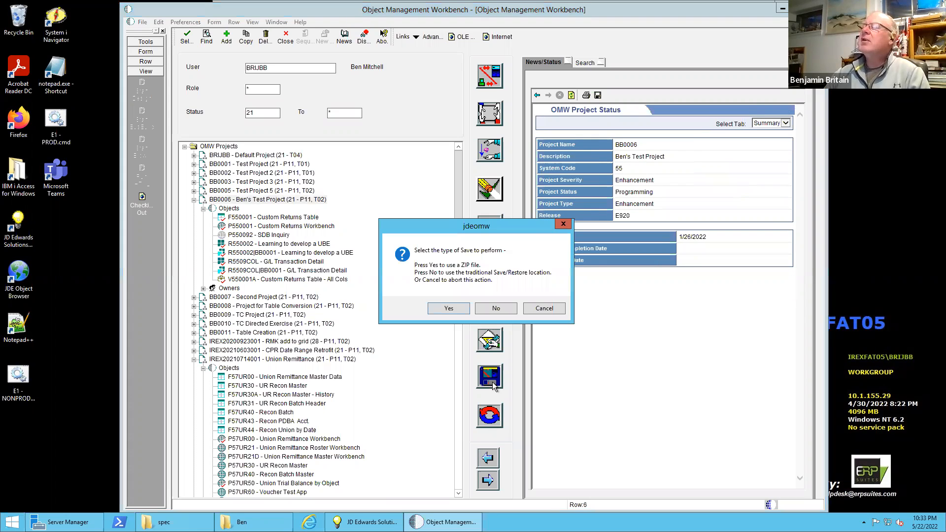
click(449, 308)
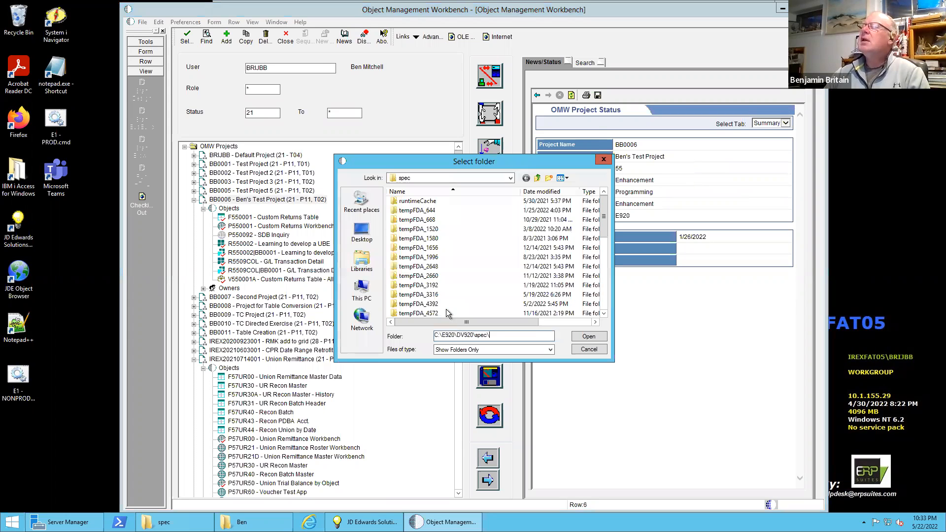
click(584, 335)
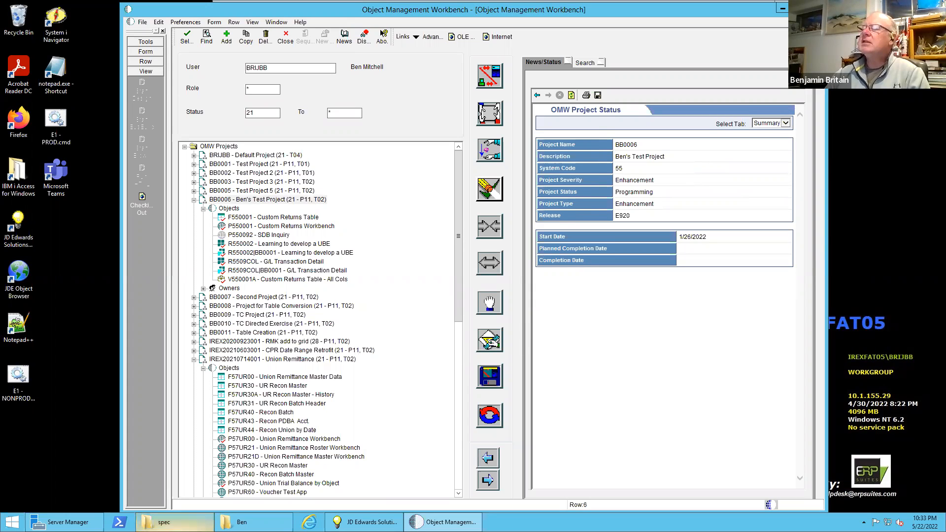
In File Explorer, duplicate PRJ_BB0006_60_99.par within the spec folder, granting administrator permission.
mouse_move(163, 521)
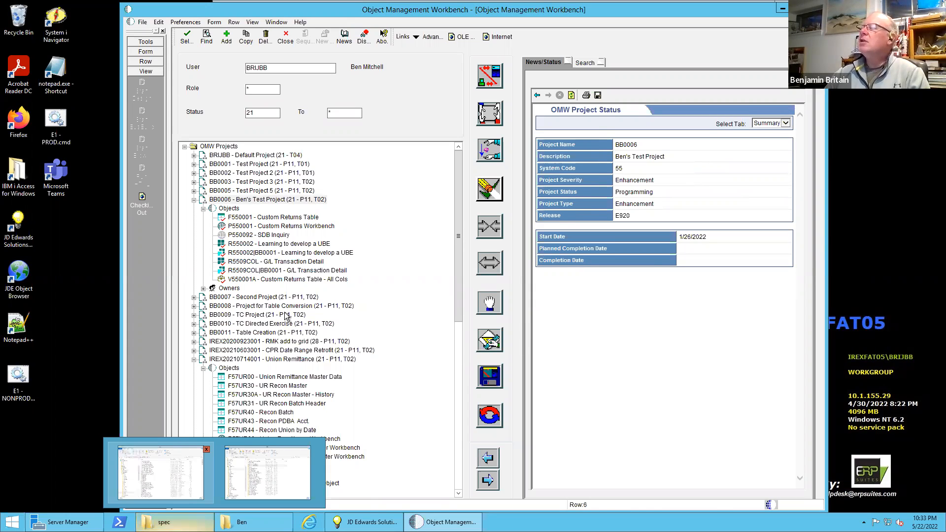
click(160, 473)
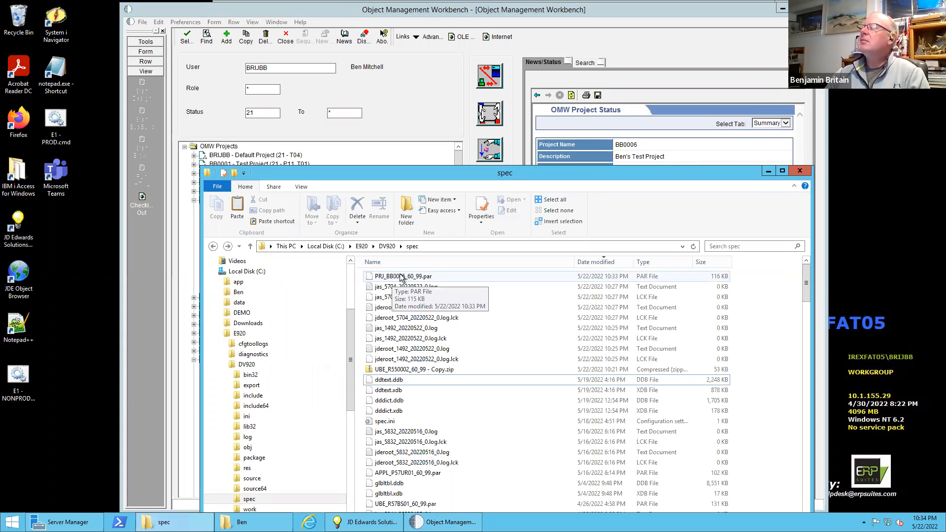
right_click(401, 276)
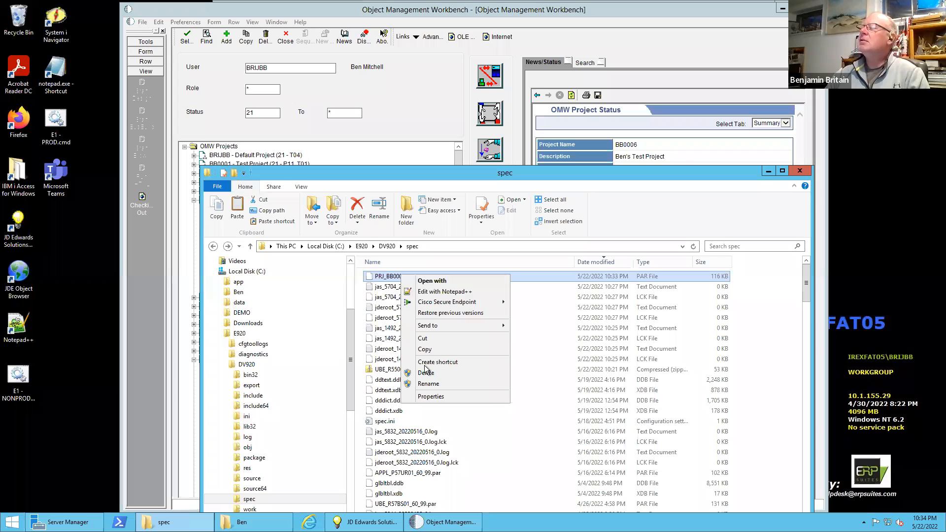
click(434, 348)
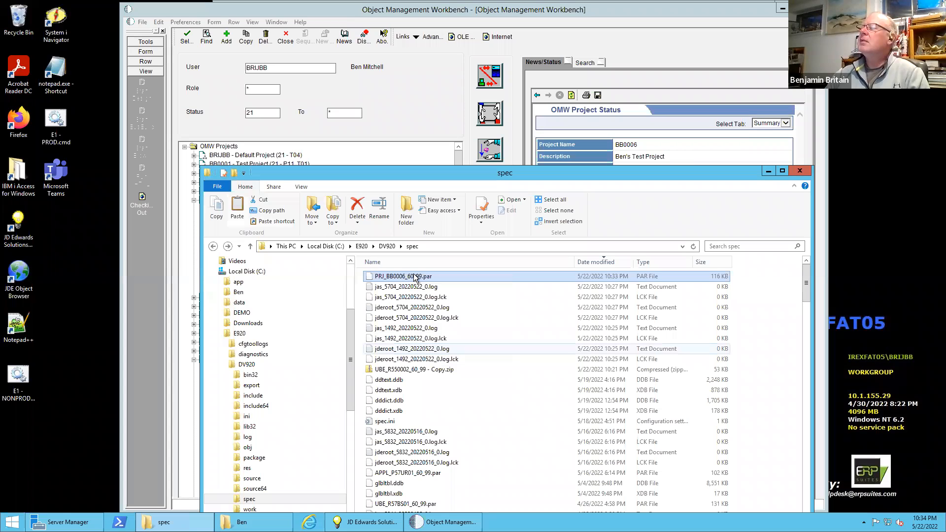
right_click(411, 280)
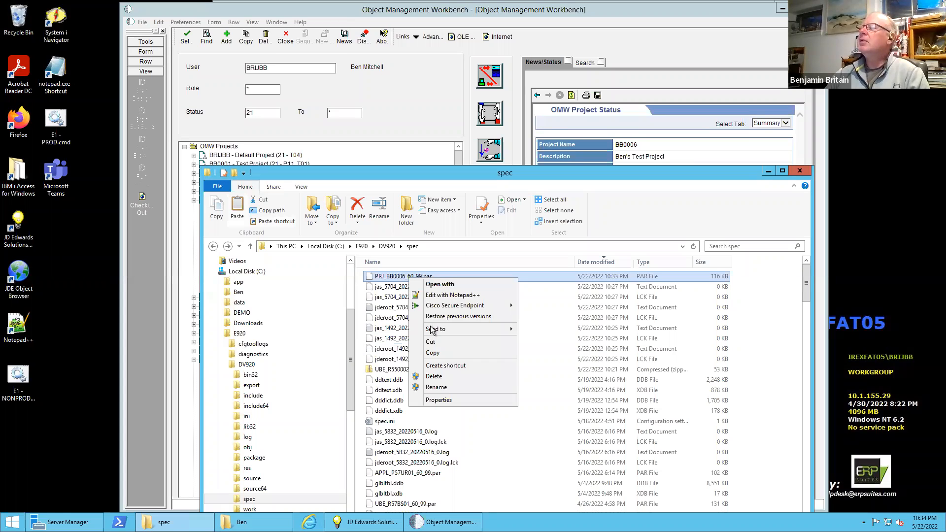
click(432, 352)
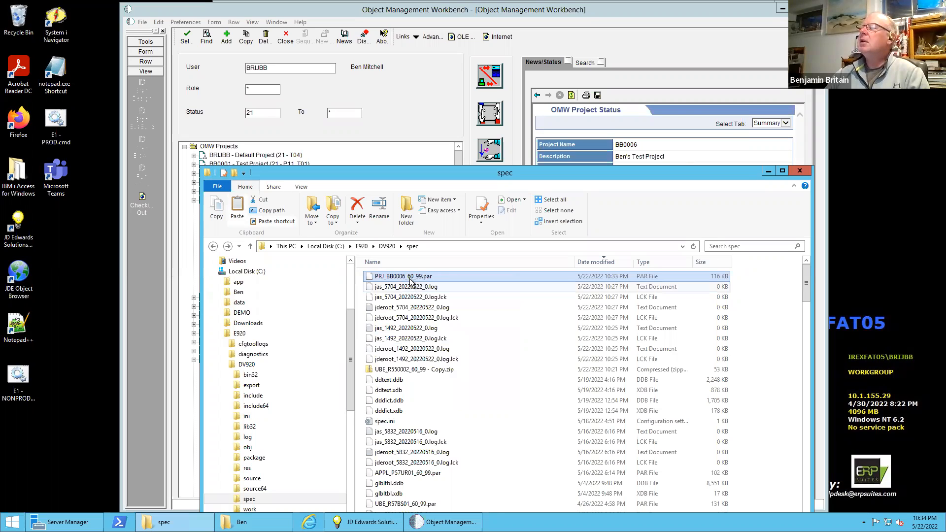
right_click(410, 277)
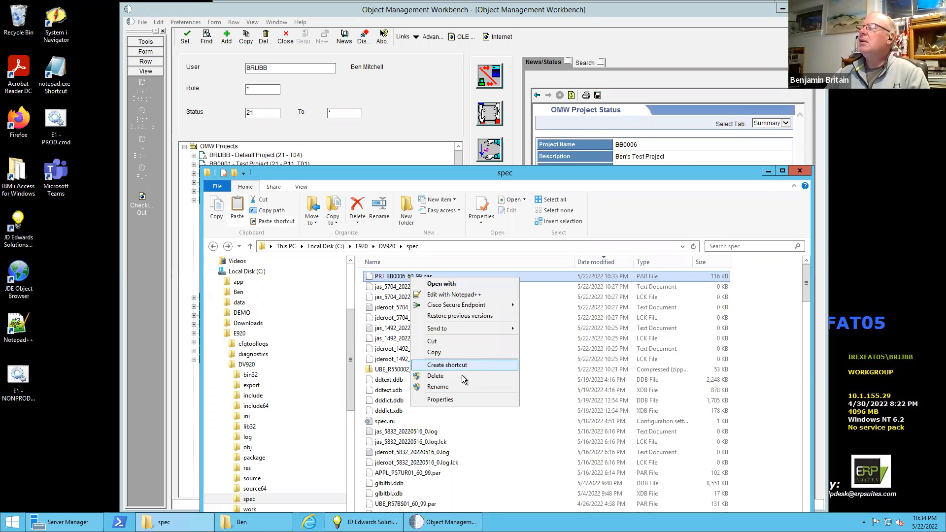
click(769, 316)
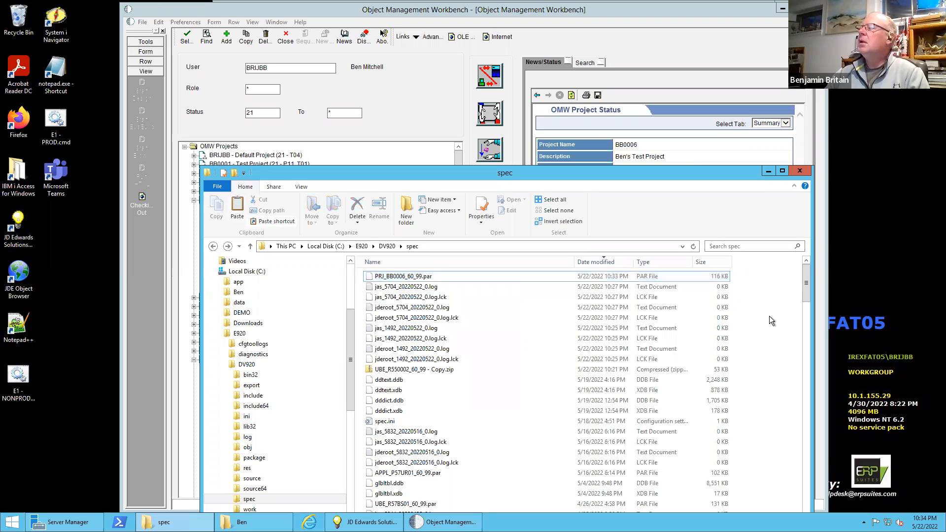
right_click(769, 315)
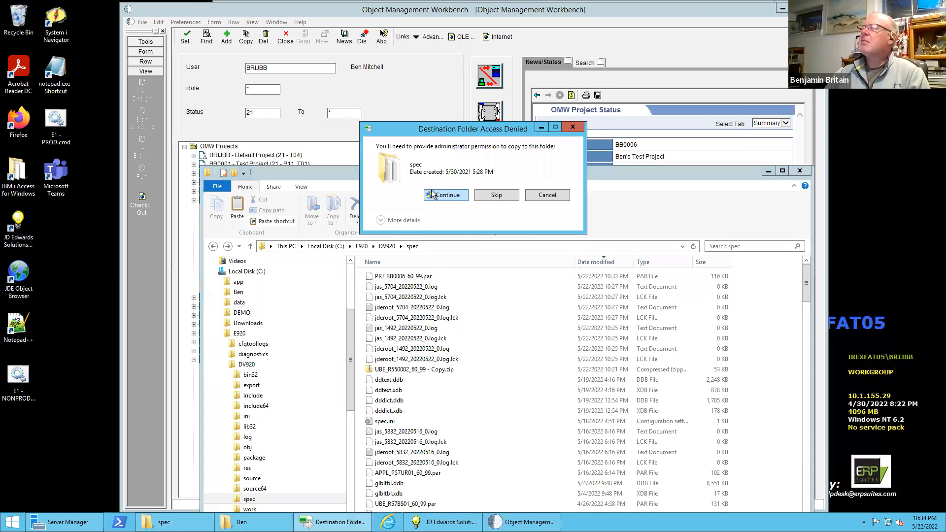
click(432, 194)
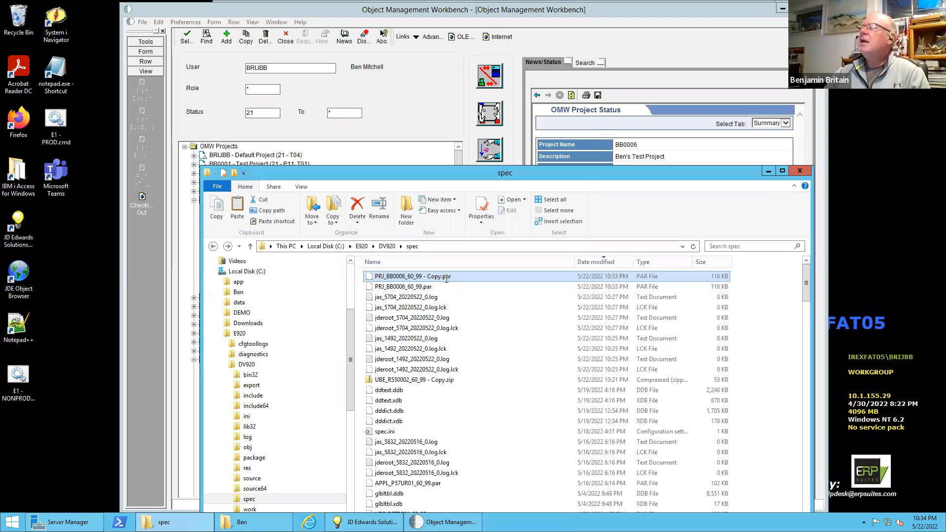
Rename the duplicated project file to "PRJ_BB0006_60_99 - Copy.zip", accepting the extension change and granting administrator permission.
click(446, 277)
double_click(461, 277)
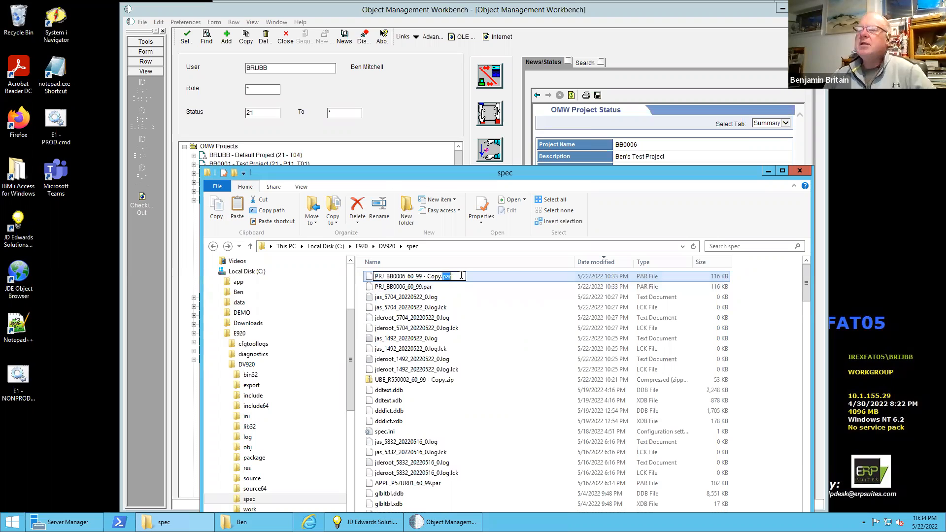
text(zip)
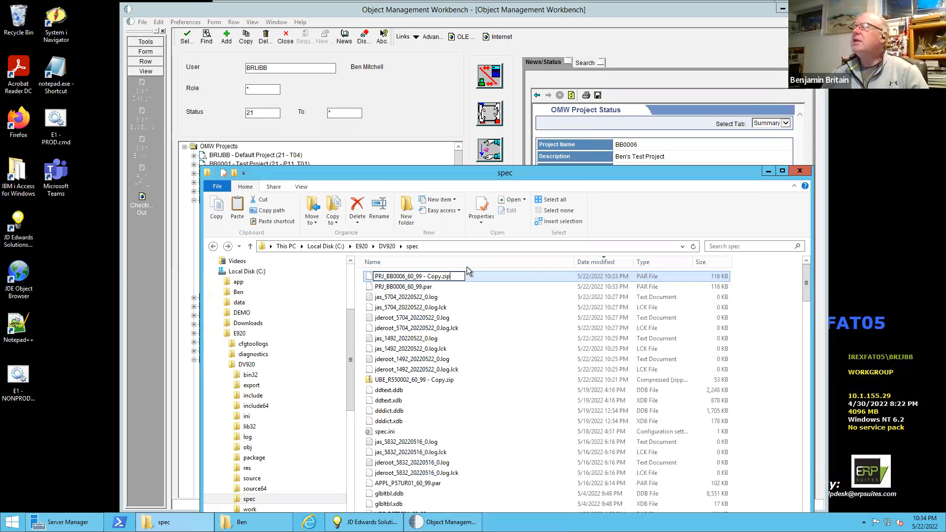
key(Return)
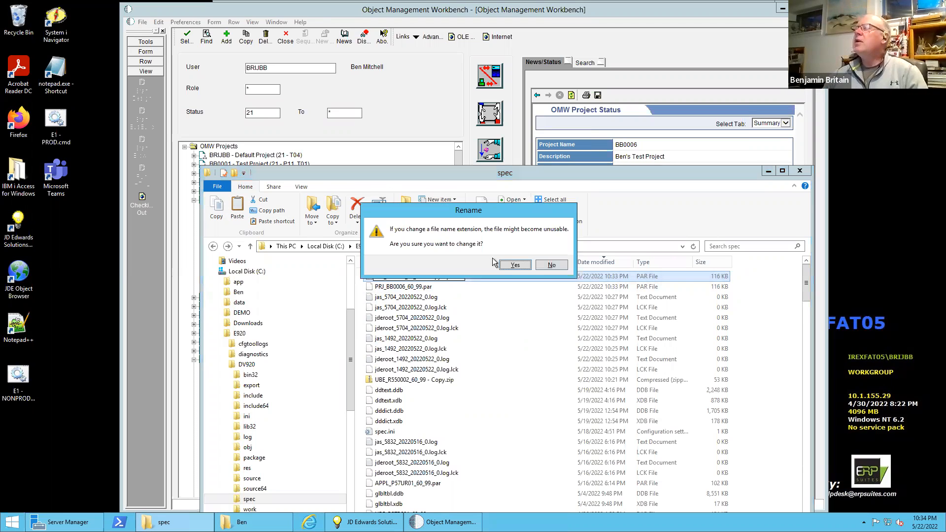
key(Return)
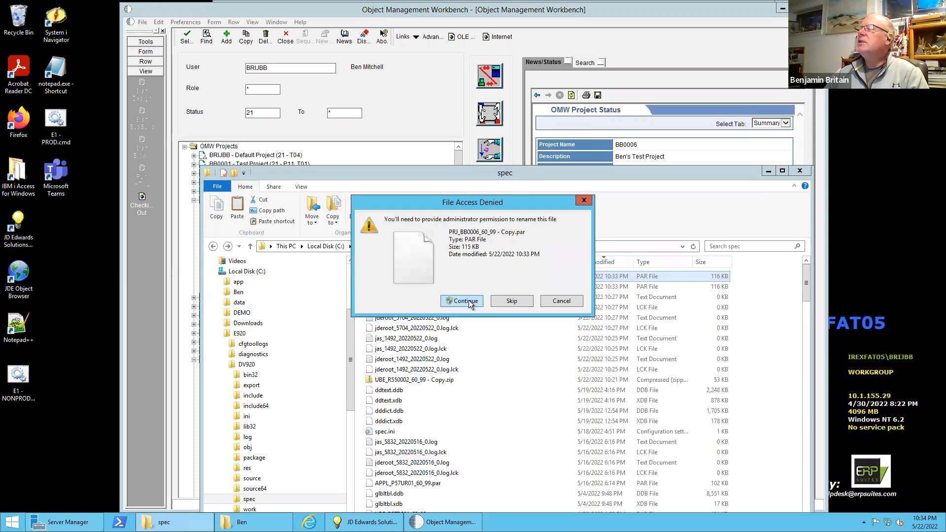
click(467, 303)
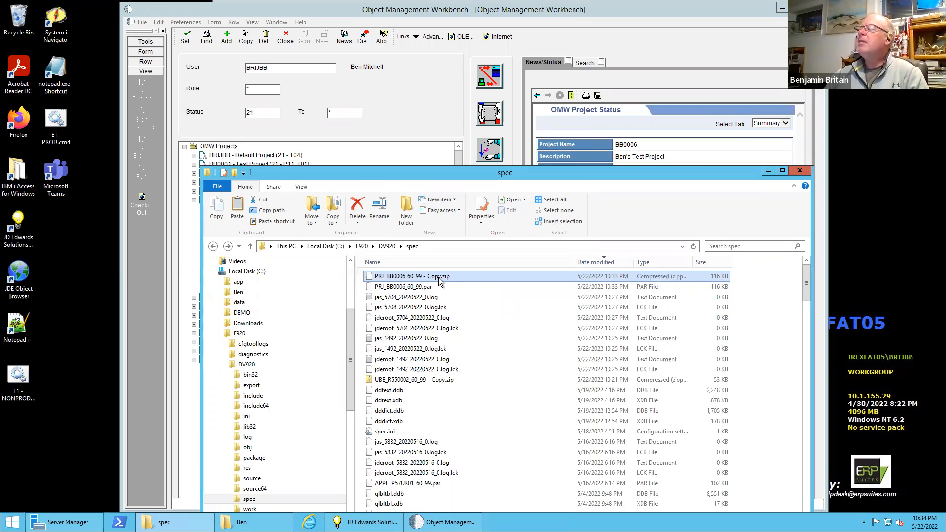
Open "PRJ_BB0006_60_99 - Copy.zip" and place its window beside the BB0006 project tree to compare the PAR files with the project's objects.
double_click(438, 278)
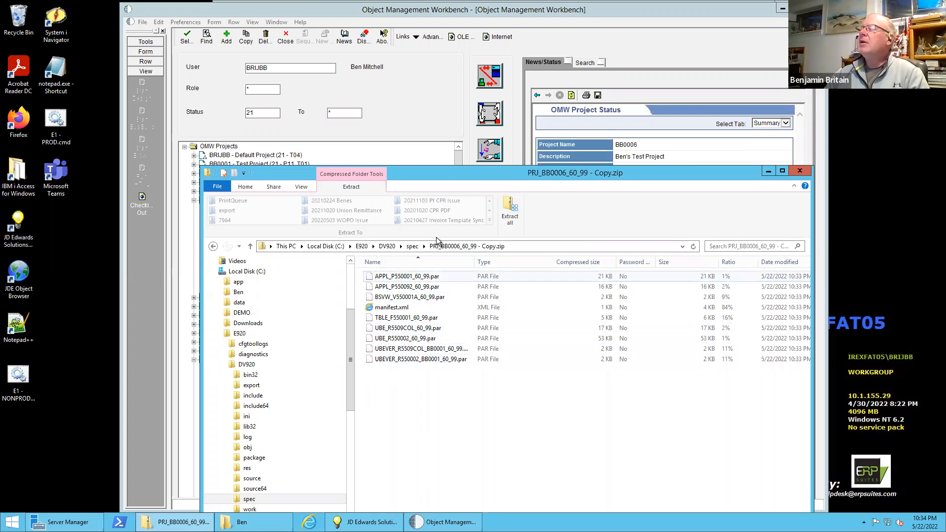
drag(566, 122, 633, 61)
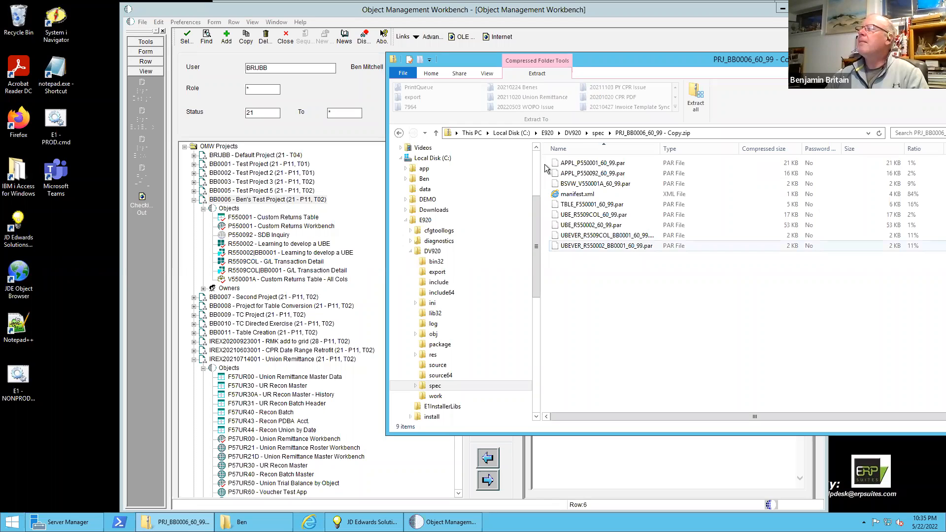
drag(596, 73, 613, 117)
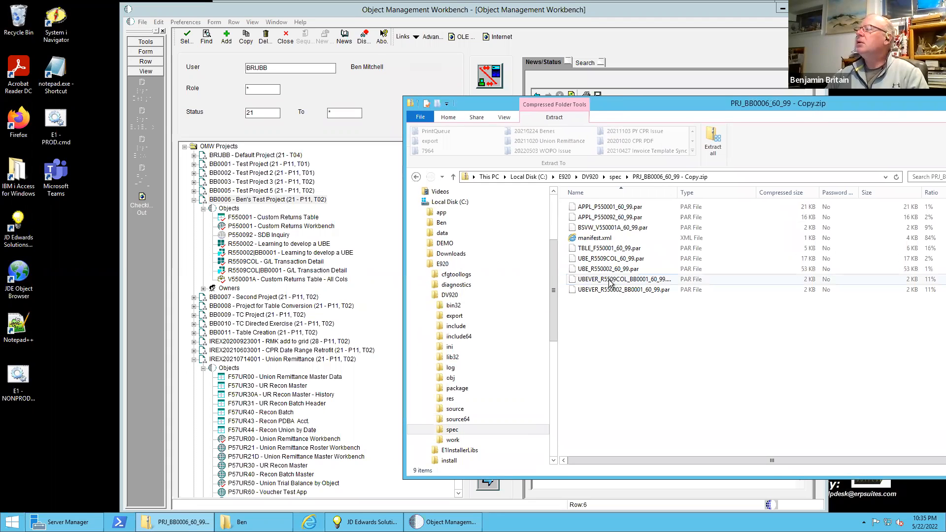
Copy the UBEVER_R5509COL_BB0001 PAR file out of the project ZIP into the spec folder, granting administrator permission.
click(610, 280)
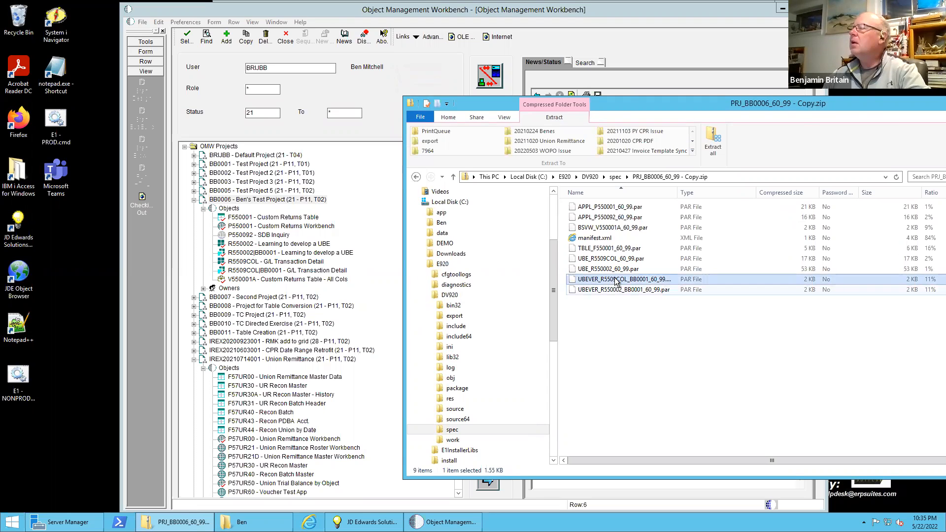
right_click(614, 280)
click(635, 308)
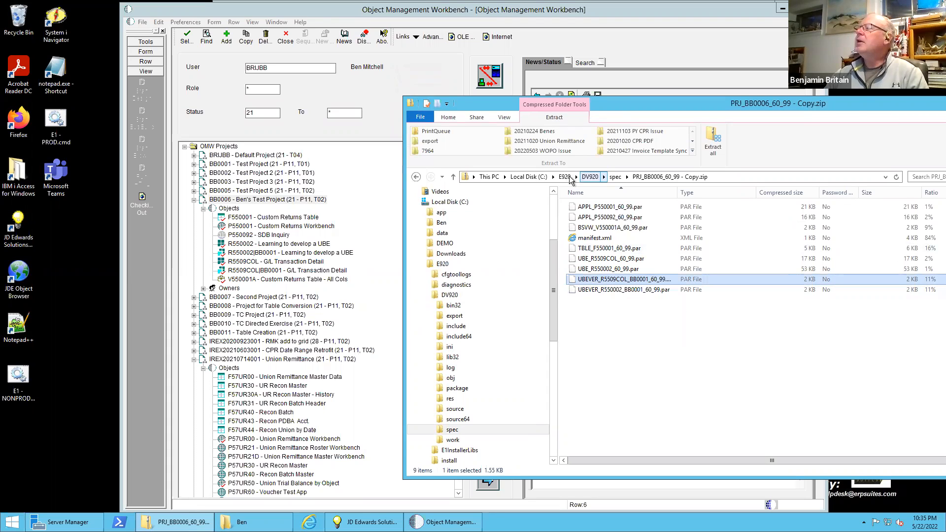
click(616, 178)
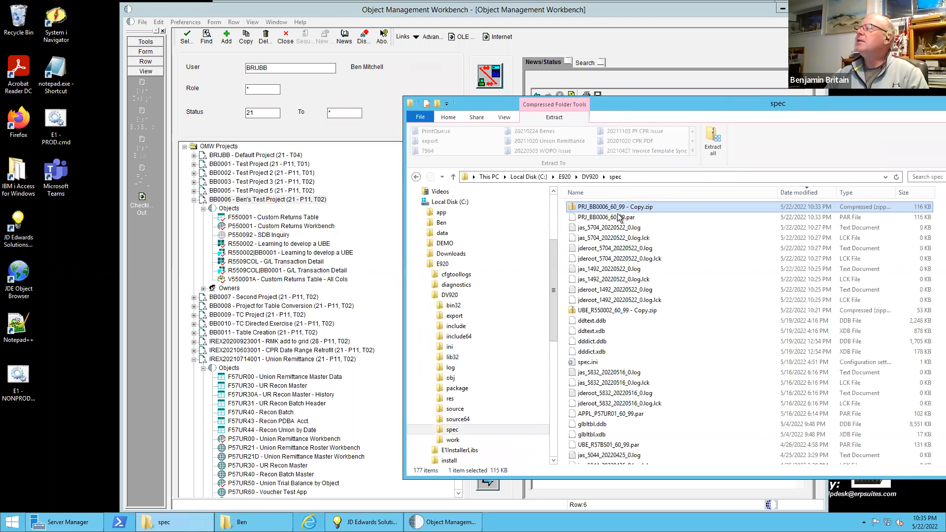
right_click(685, 209)
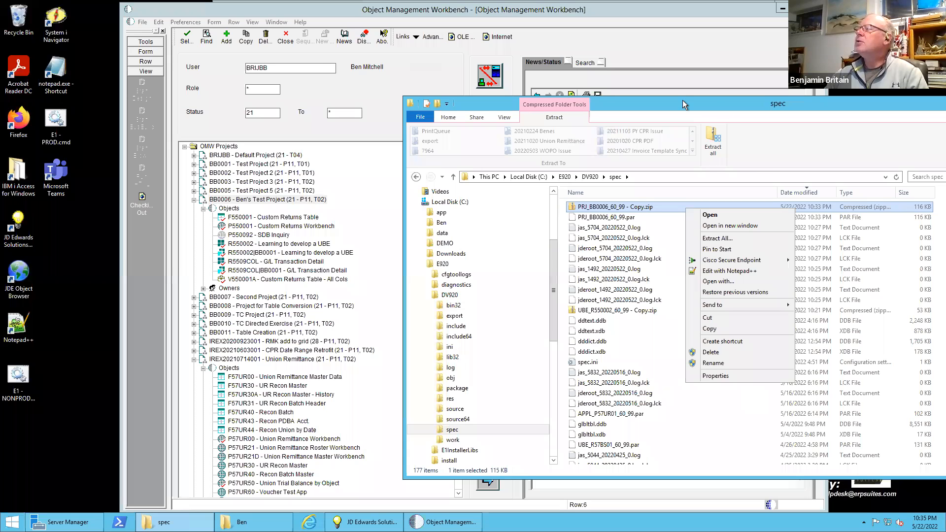
drag(568, 105, 382, 105)
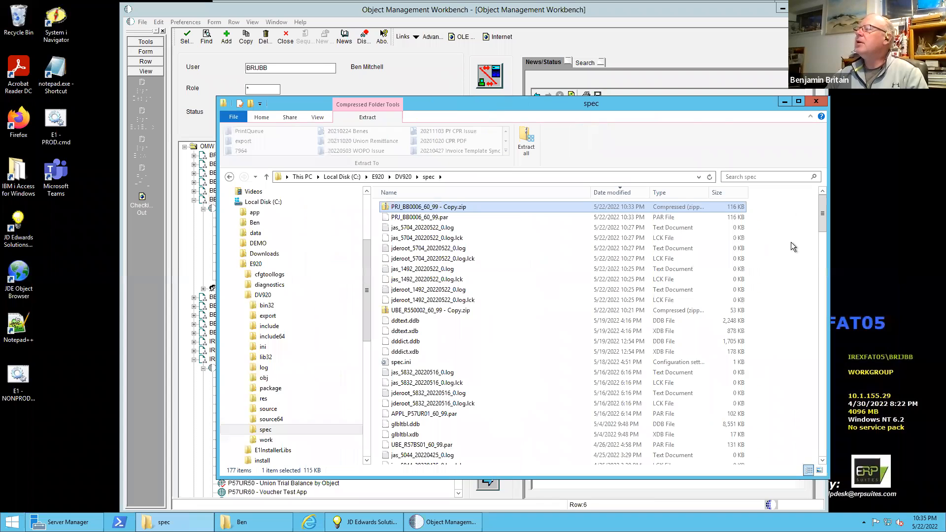
right_click(791, 241)
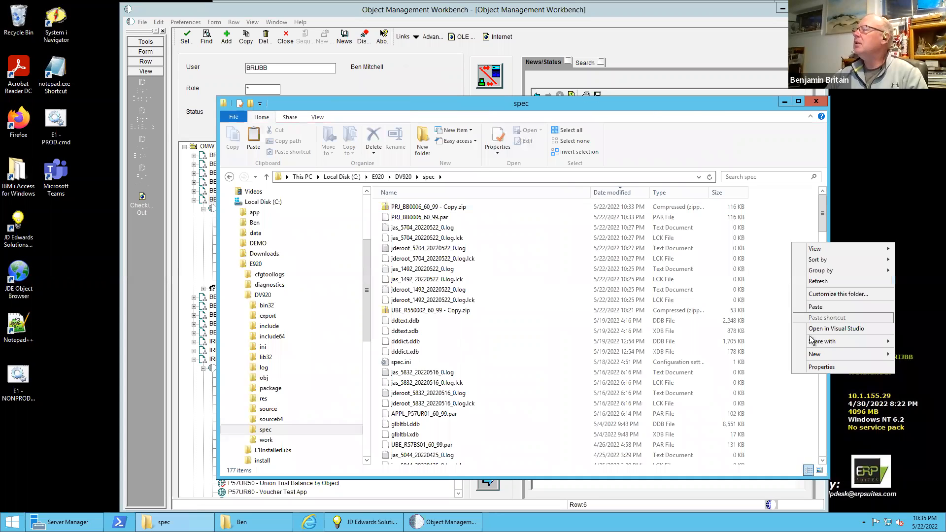
click(813, 308)
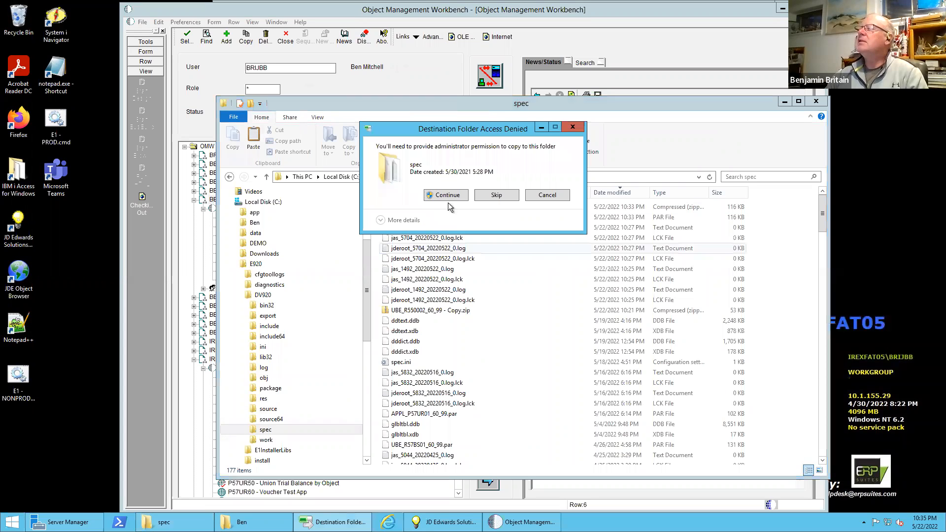
click(447, 195)
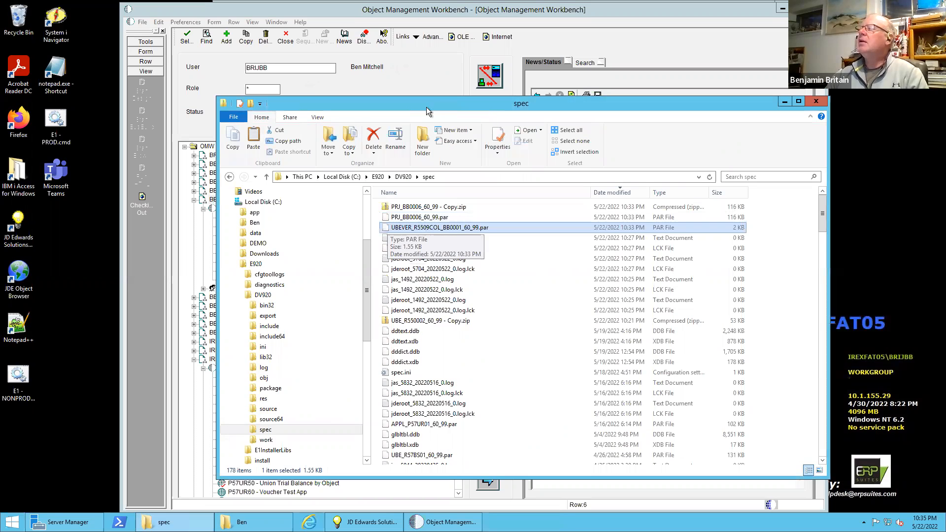
In Object Management Workbench, try to restore R5509COL under BB0006 from the ZIP-type save PRJ_BB0006_60_99.par, allowing local specifications to be overwritten.
drag(542, 94, 596, 91)
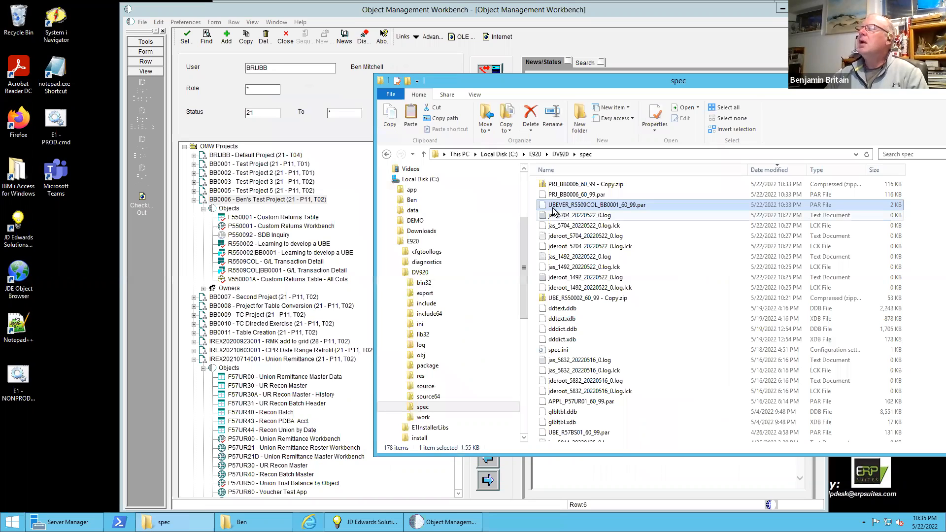
click(259, 262)
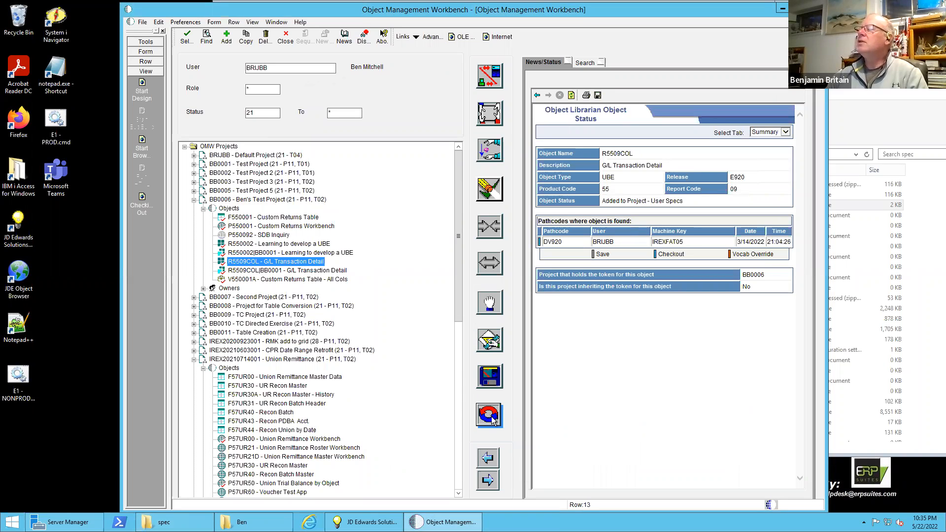
click(485, 347)
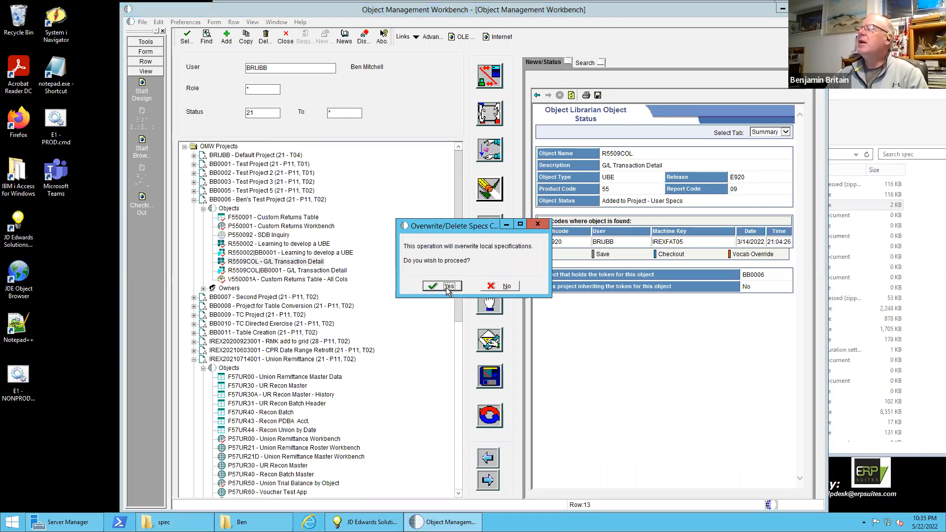
click(449, 287)
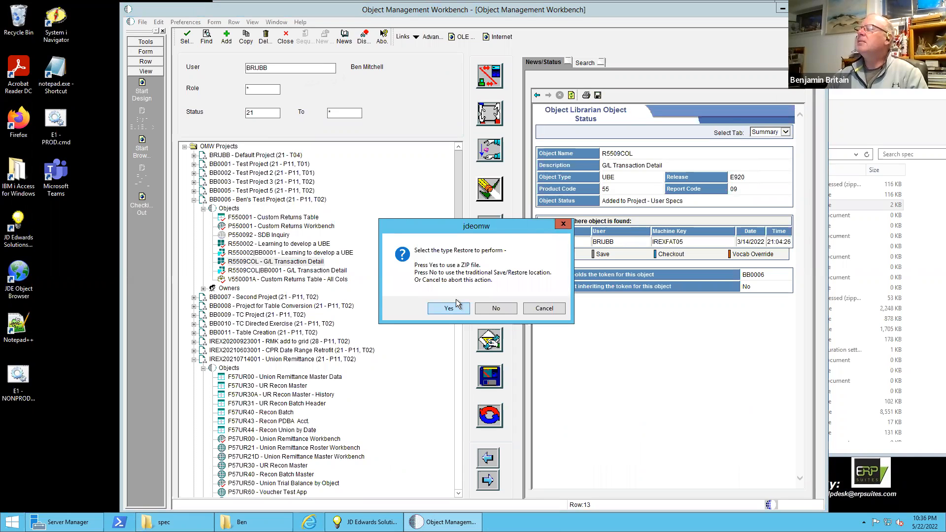
key(Return)
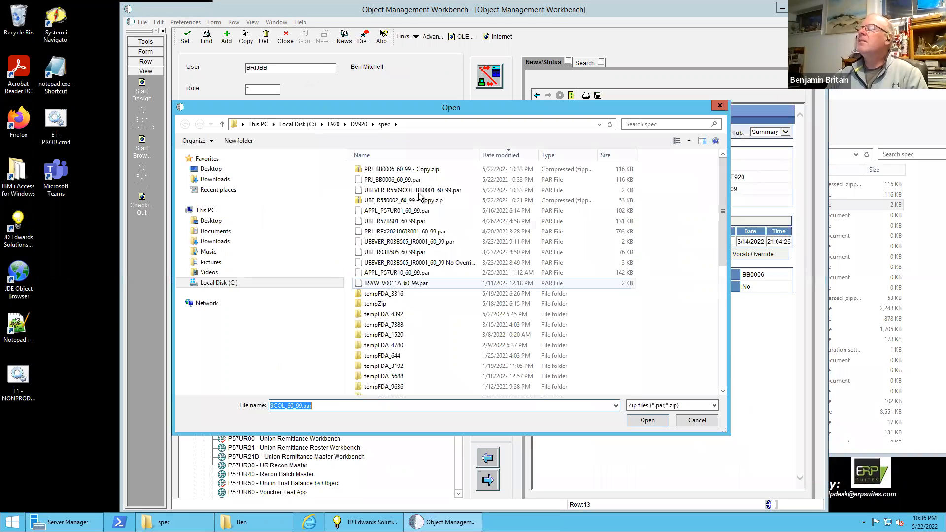
click(393, 181)
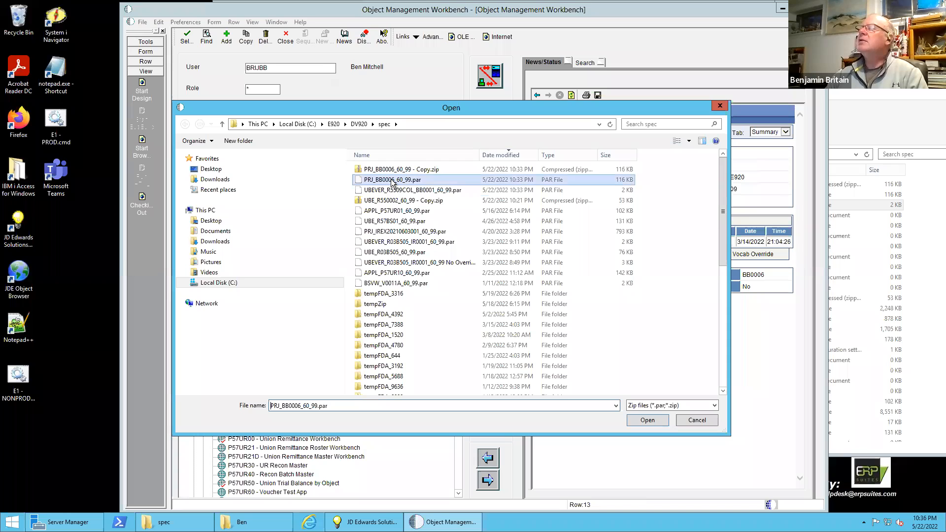
double_click(393, 181)
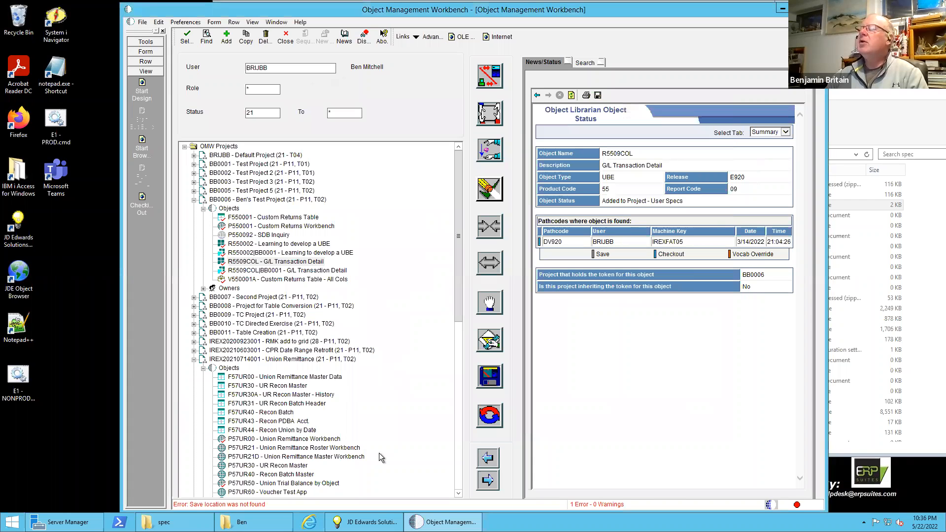
Try to restore R5509COL from UBEVER_R5509COL_BB0001_60_99.par in the spec folder, using the ZIP restore and accepting the specification overwrite.
click(489, 415)
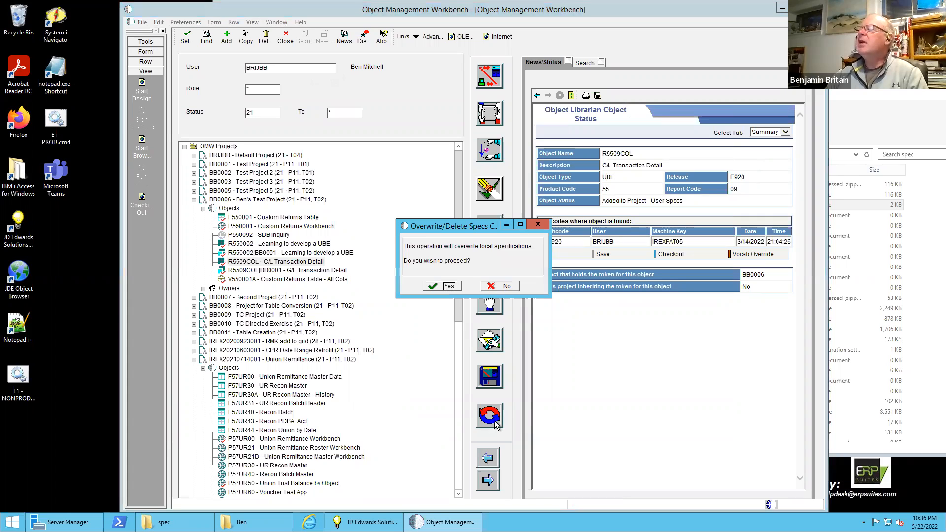
click(446, 287)
click(452, 308)
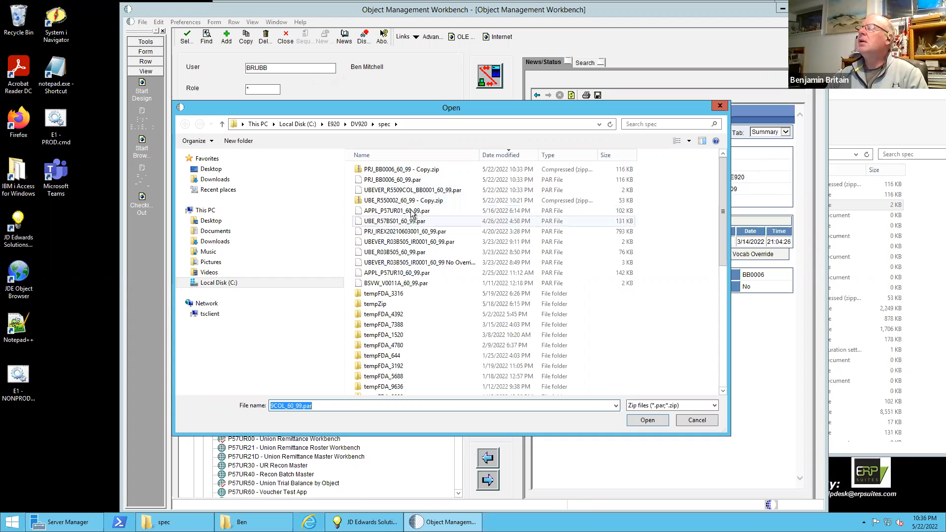
click(407, 190)
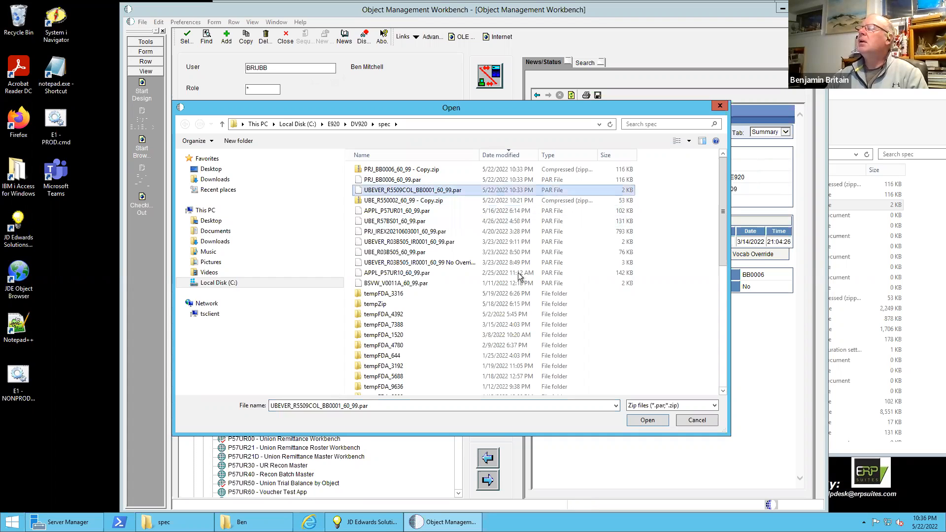
click(648, 419)
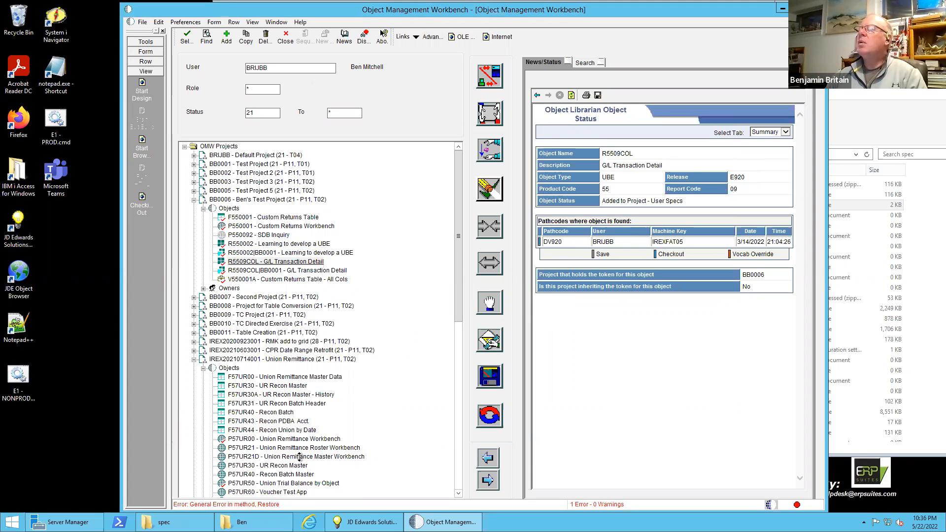
Reload the OMW project list, expand the objects of BB0006 and check the status of R5509COL.
click(206, 39)
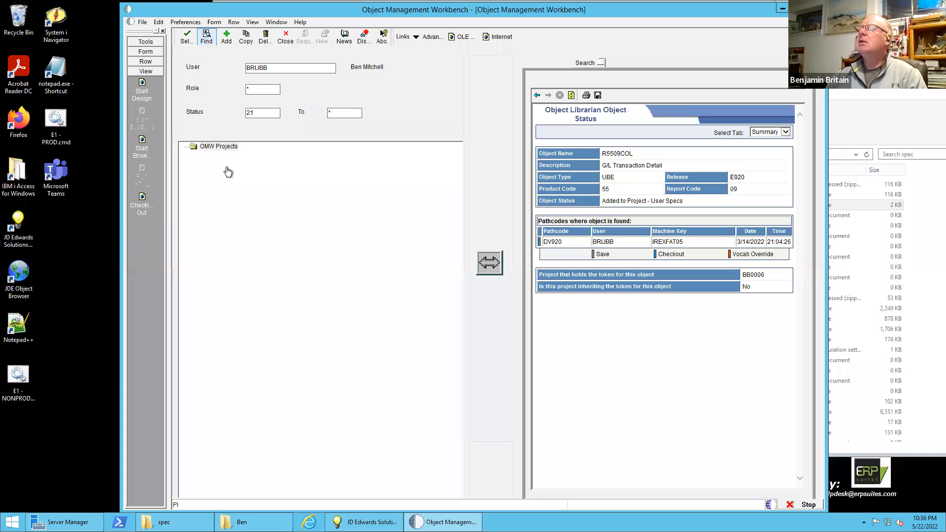
click(194, 200)
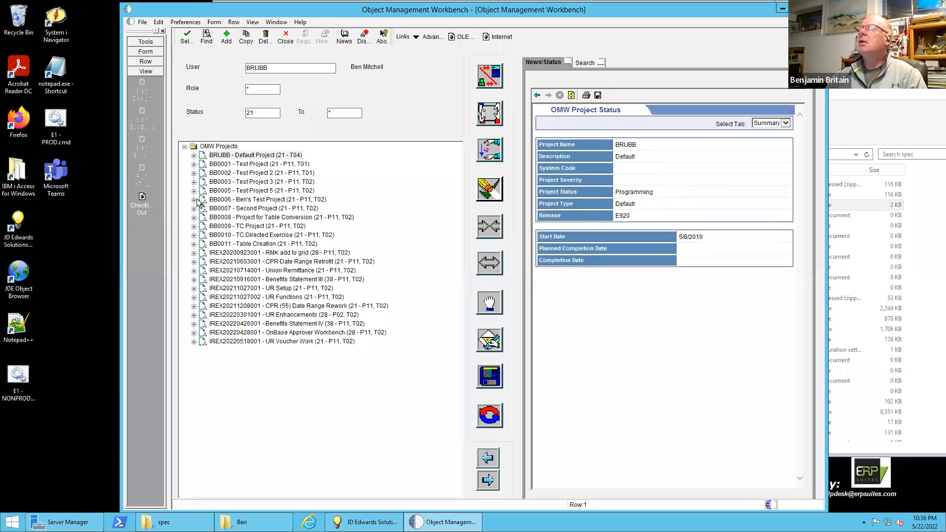
click(203, 209)
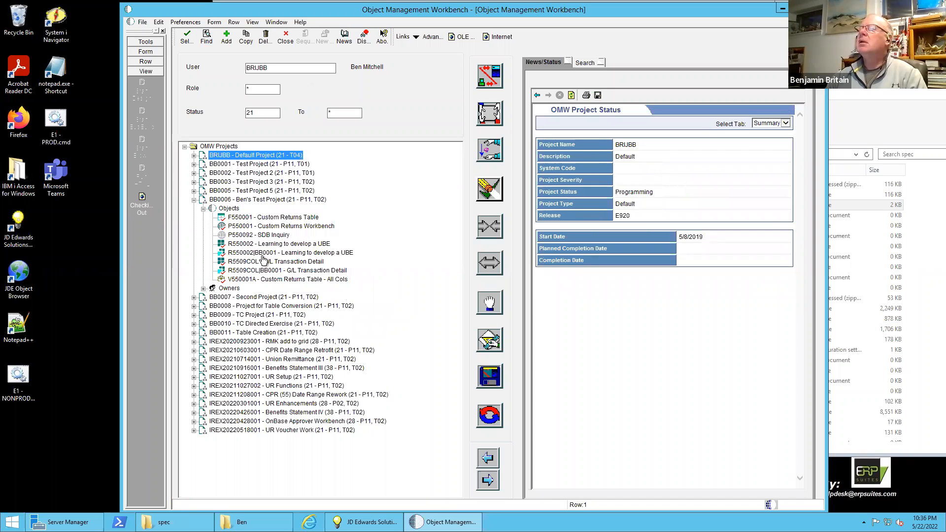
click(254, 262)
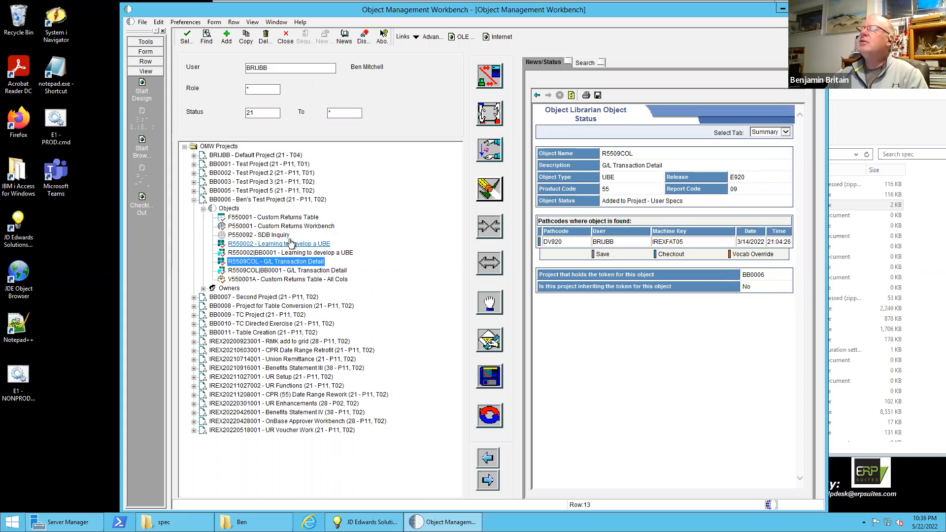
Save the Custom Returns Table F550001 from project BB0006 as a ZIP-type save in the folder C:\Ben.
click(241, 218)
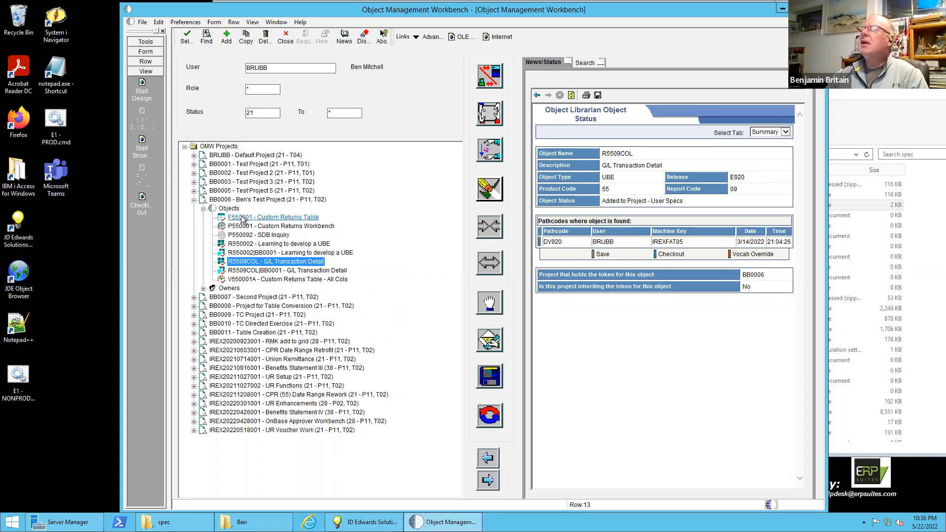
click(489, 376)
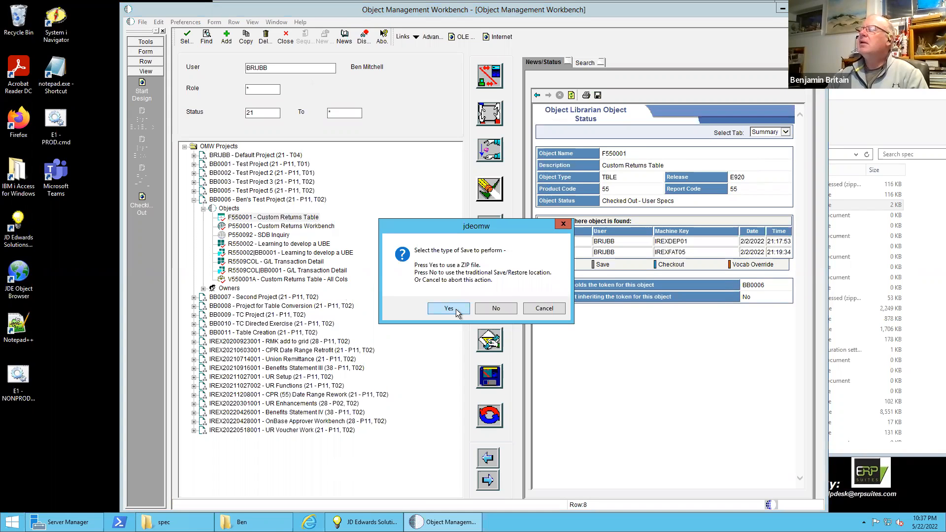
click(448, 308)
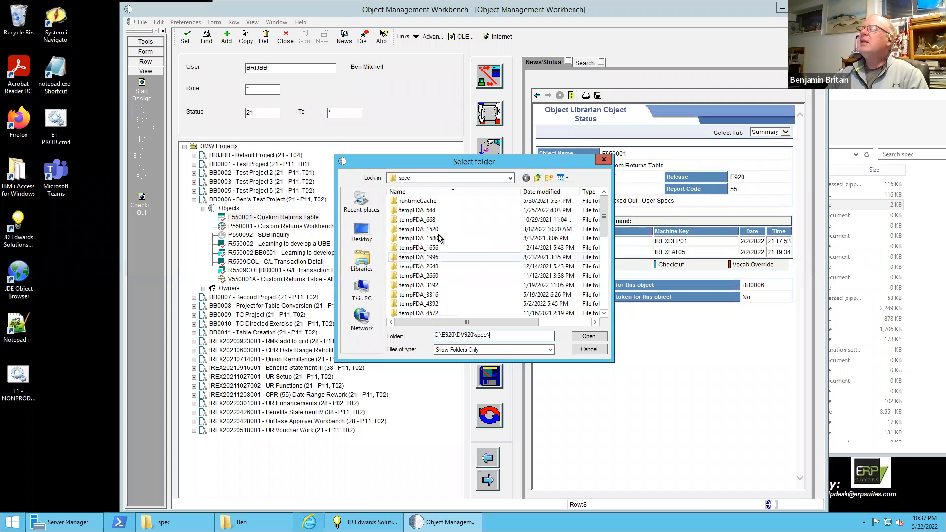
click(510, 178)
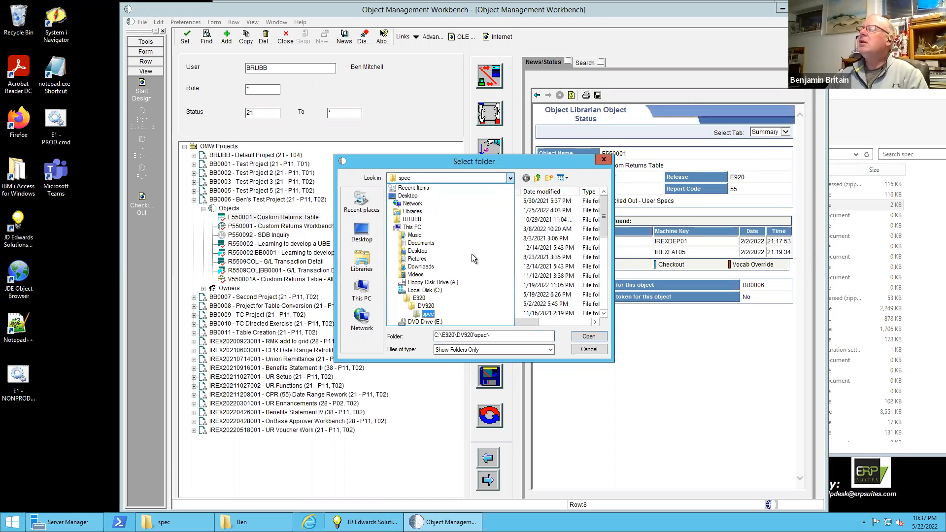
click(424, 290)
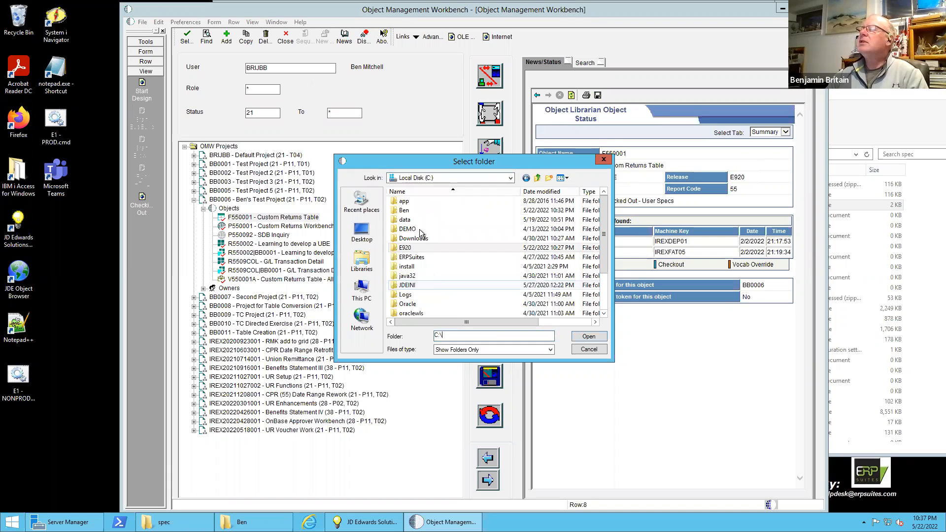
click(400, 210)
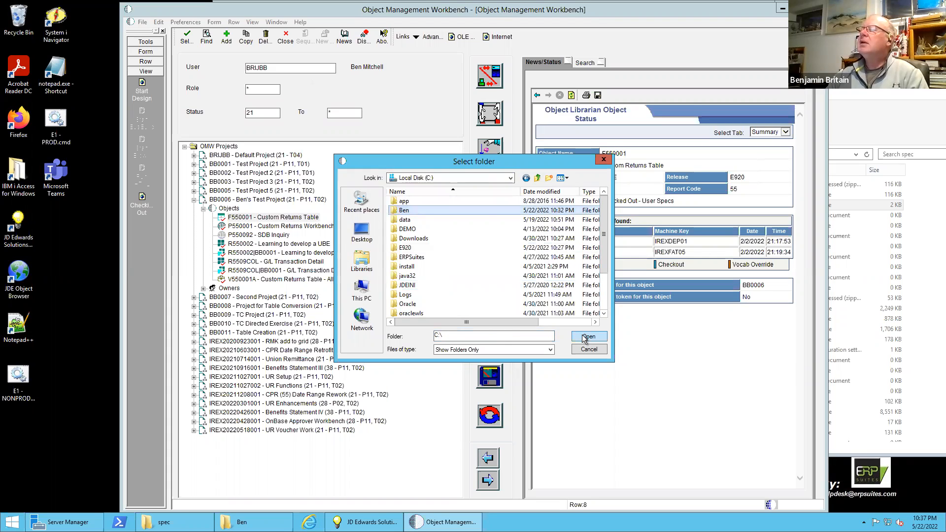
double_click(482, 210)
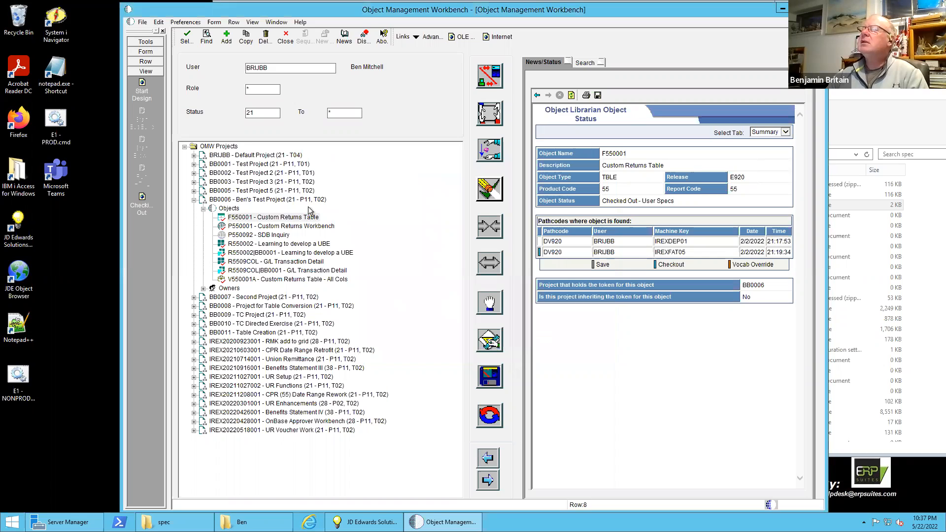